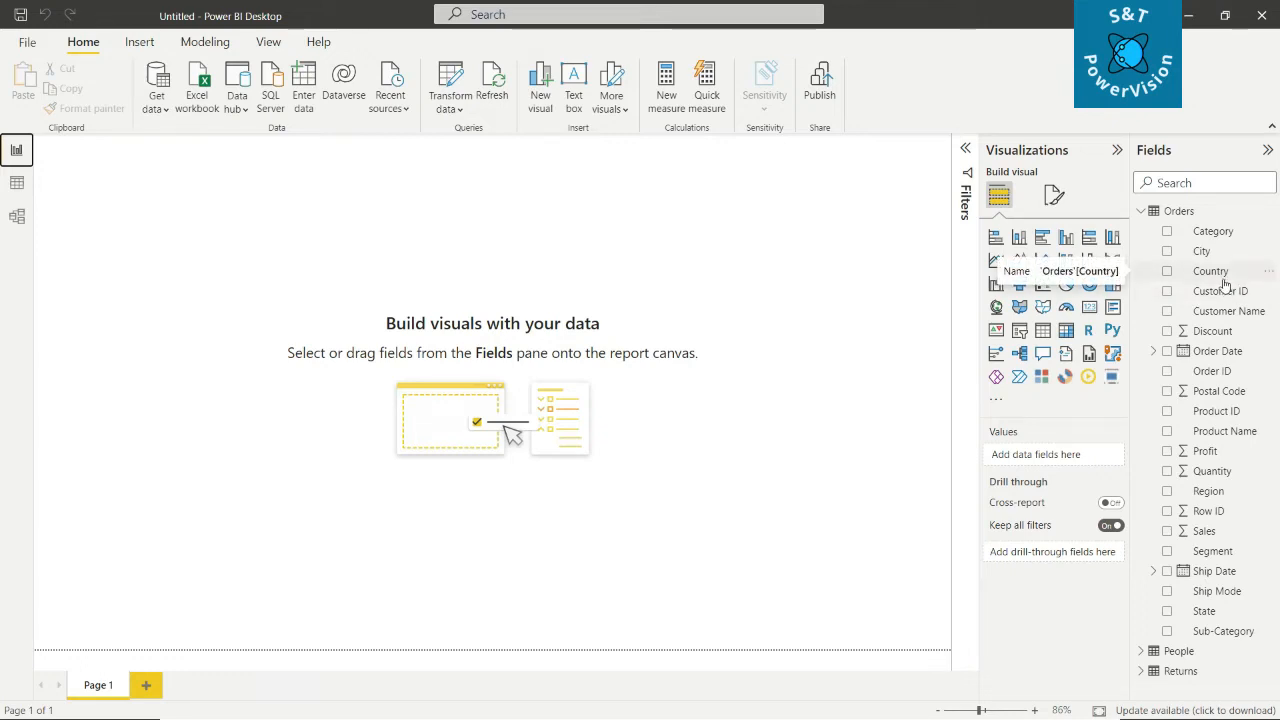
Examine the Orders table's data, including the ID, customer, segment, product, category, date, sales and profit columns
click(17, 184)
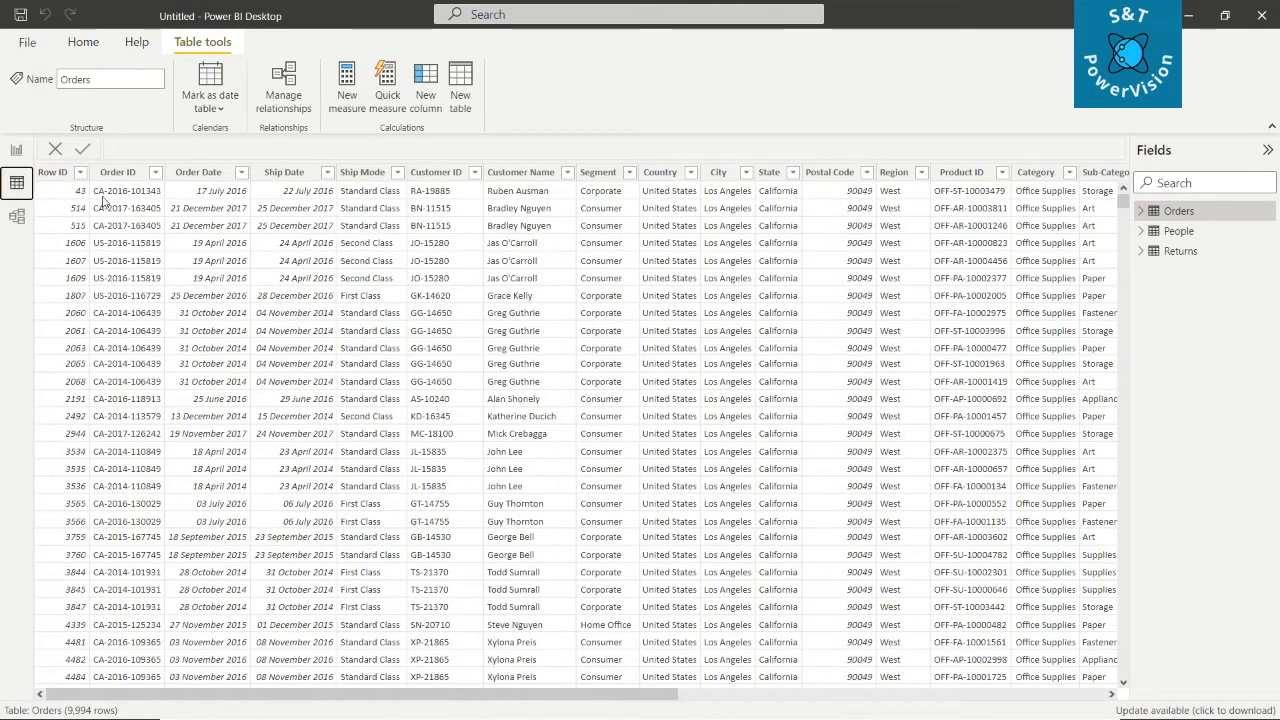
click(128, 173)
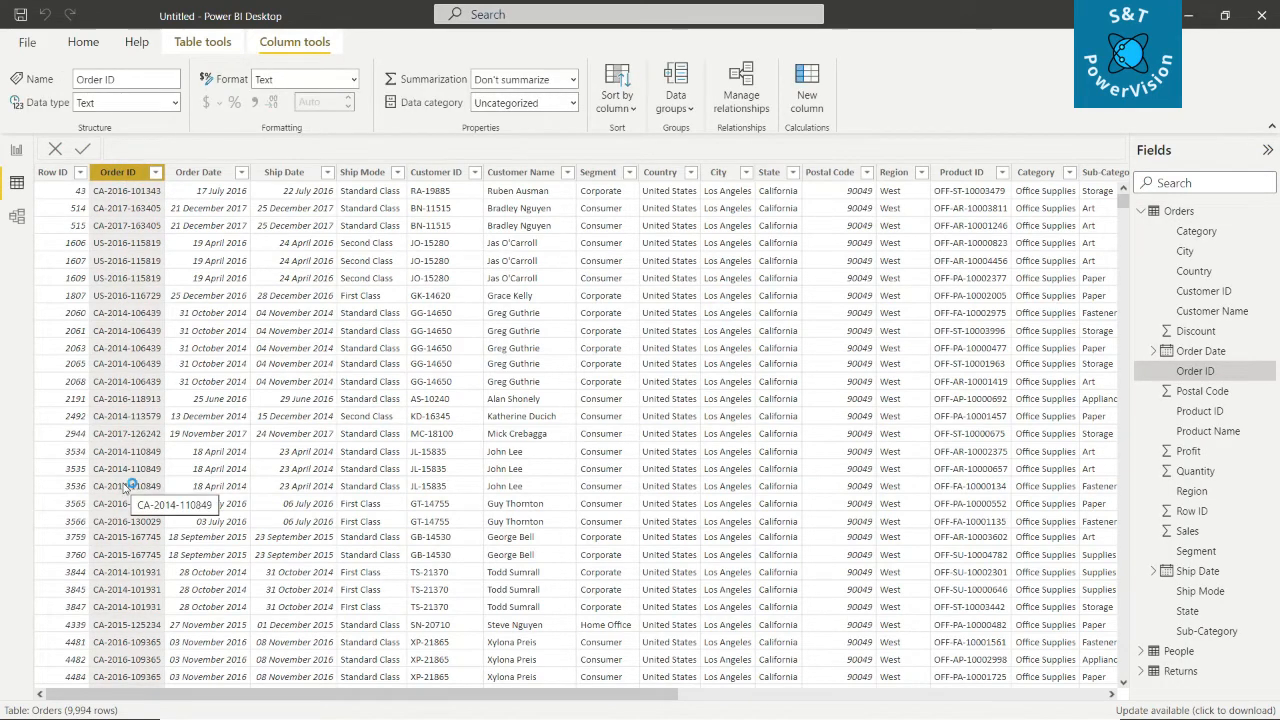
click(435, 174)
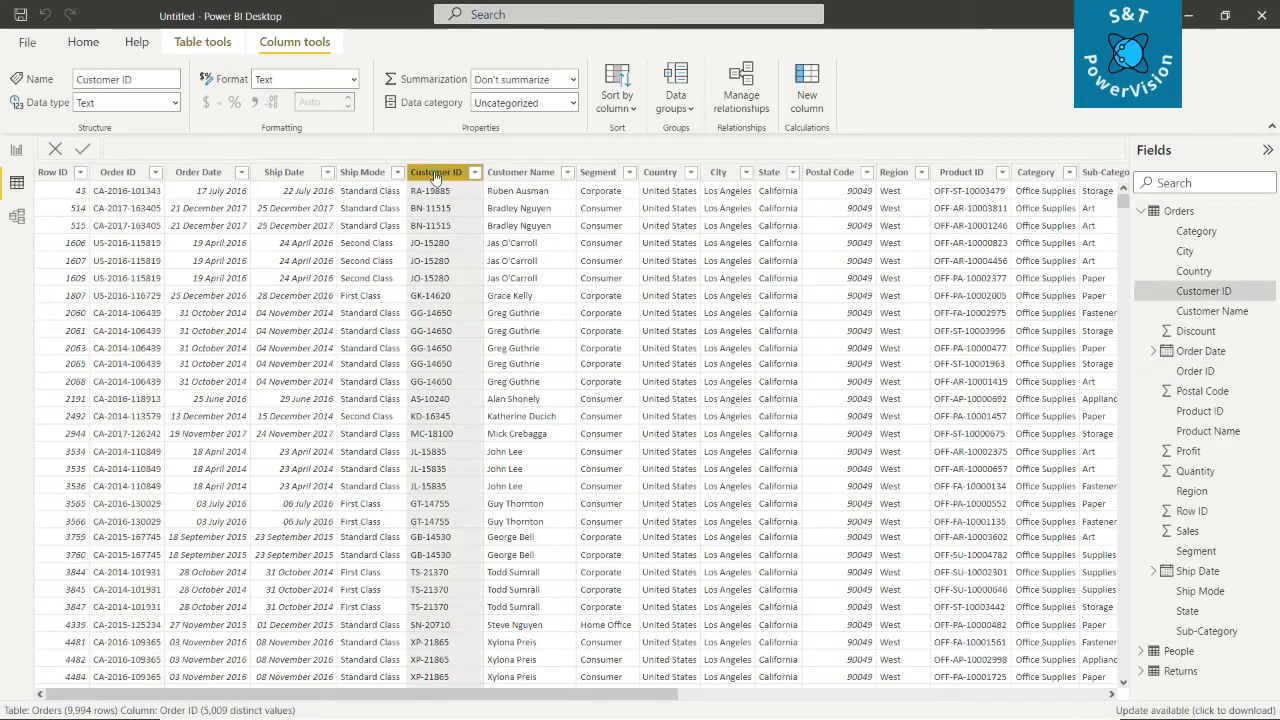
click(521, 173)
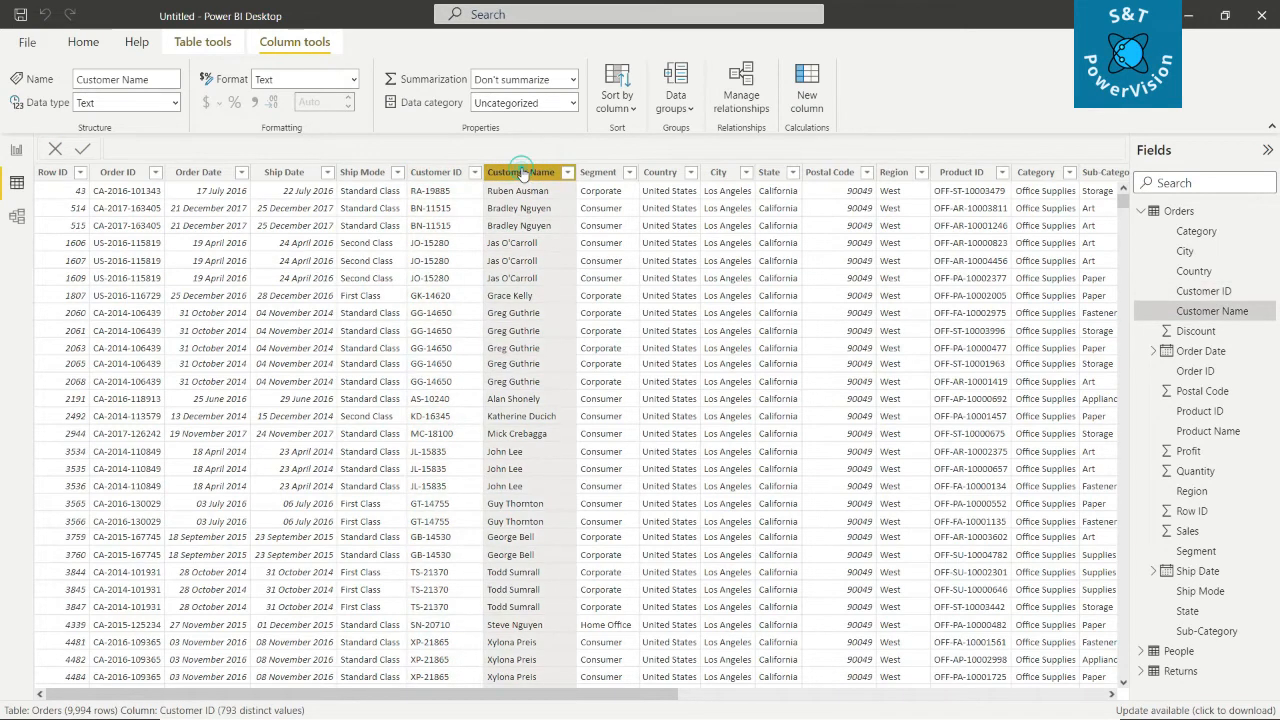
click(597, 173)
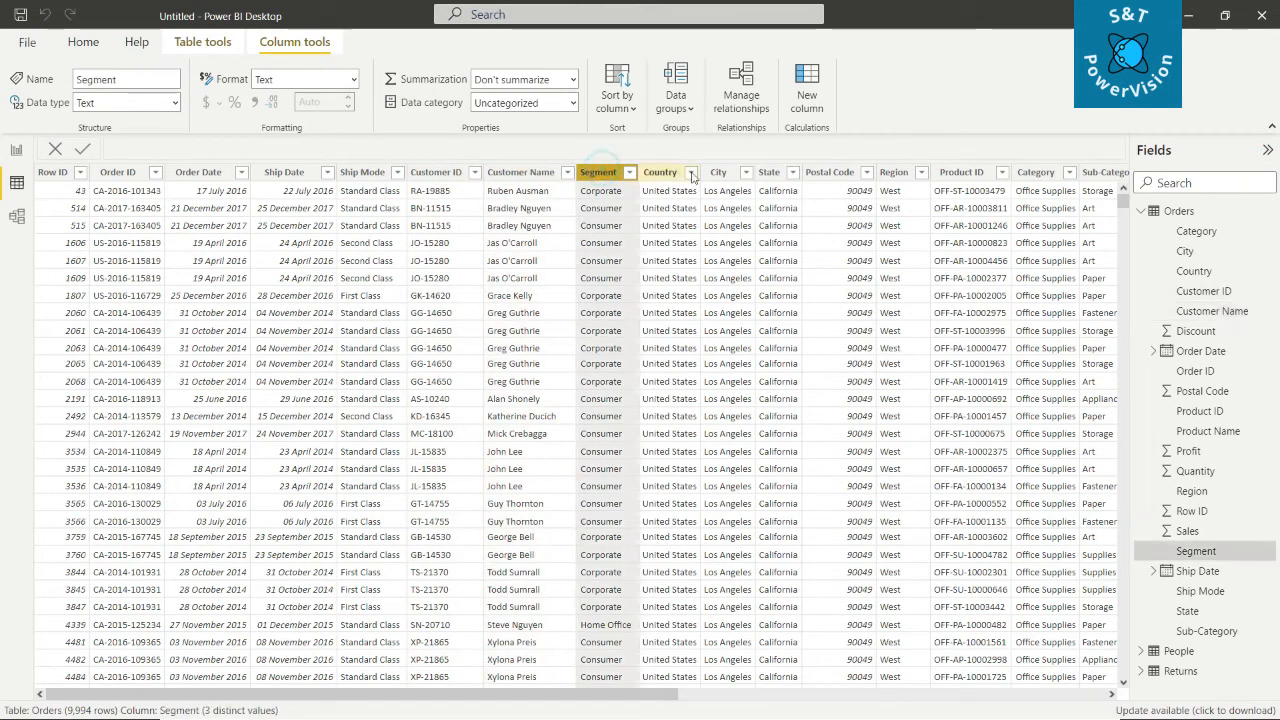
click(961, 174)
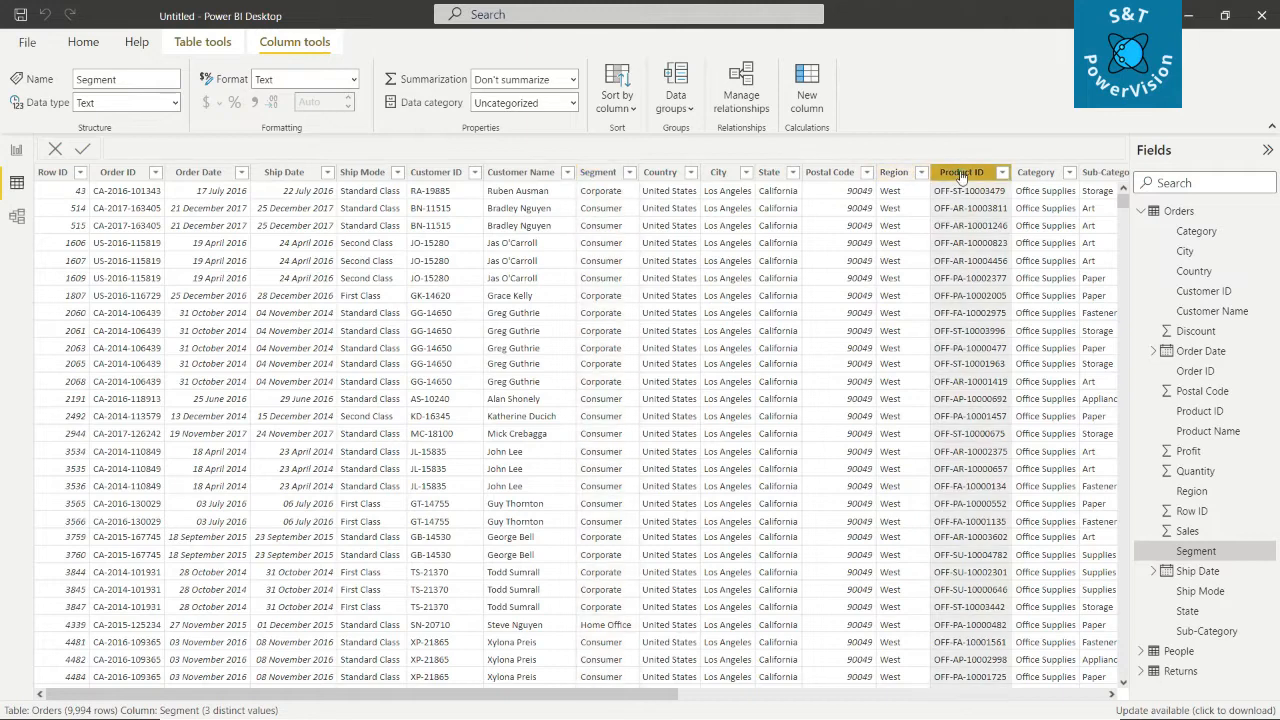
click(1047, 176)
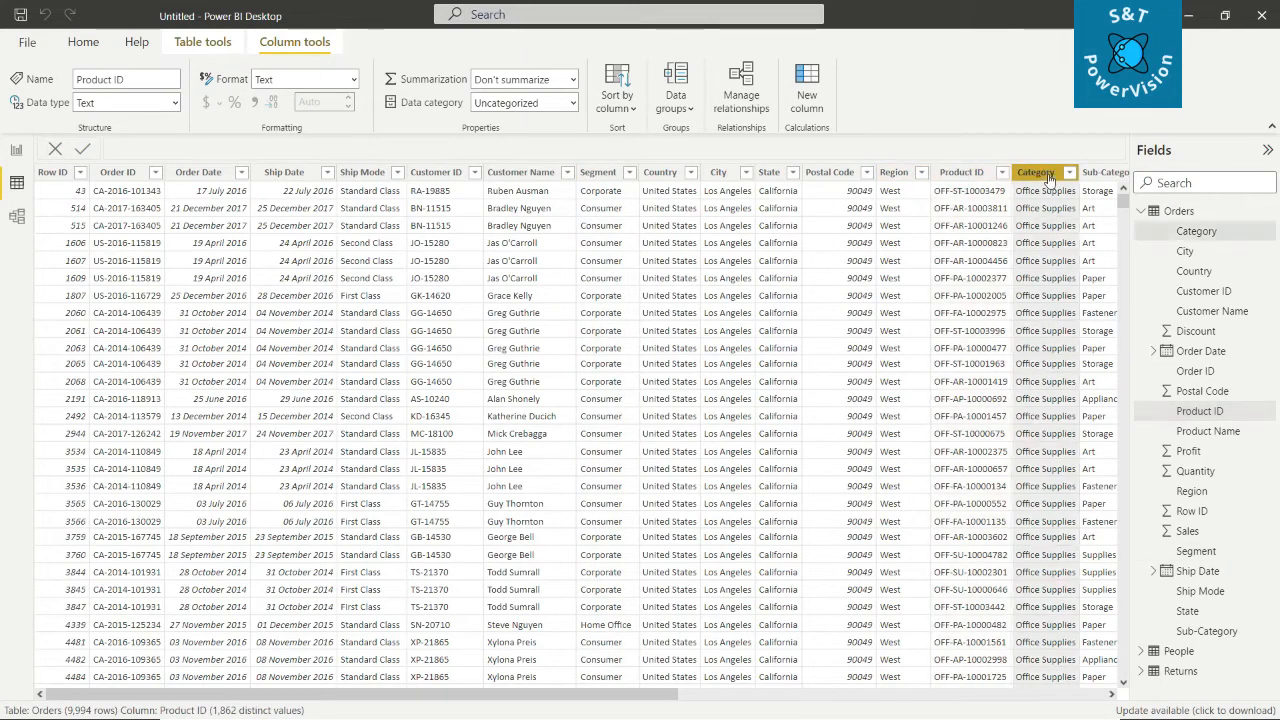
click(1100, 174)
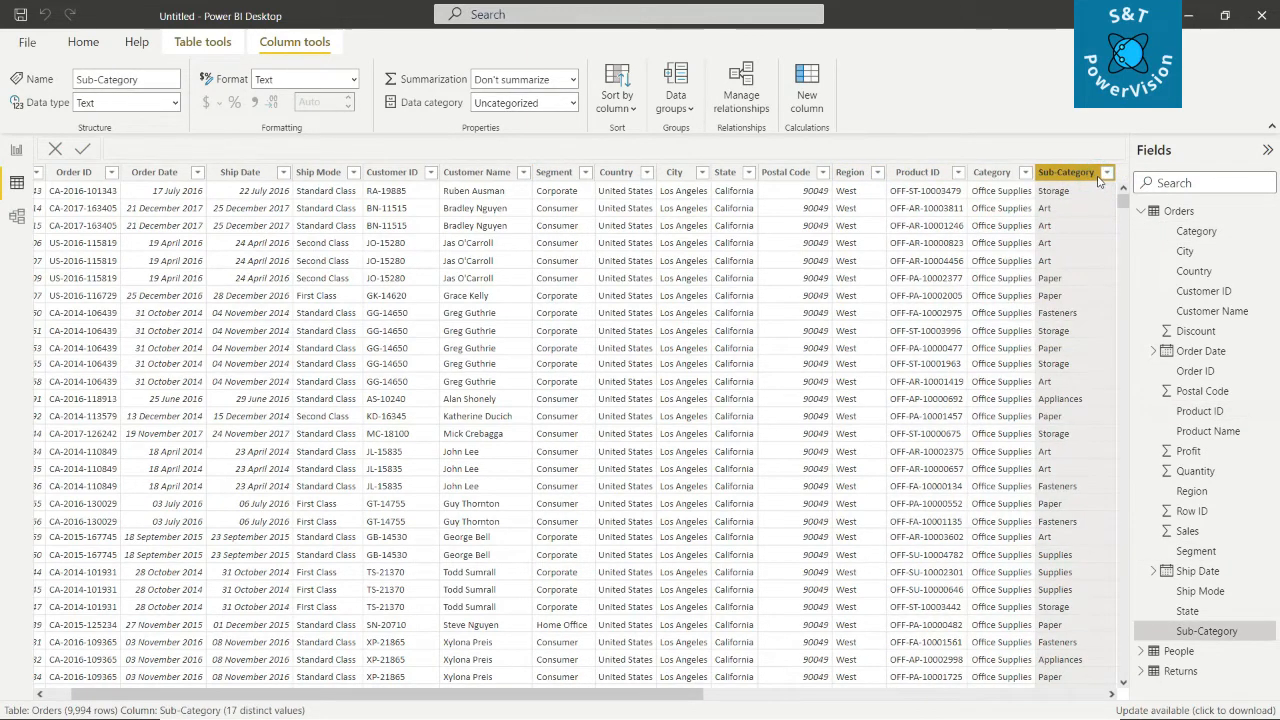
drag(603, 692, 517, 704)
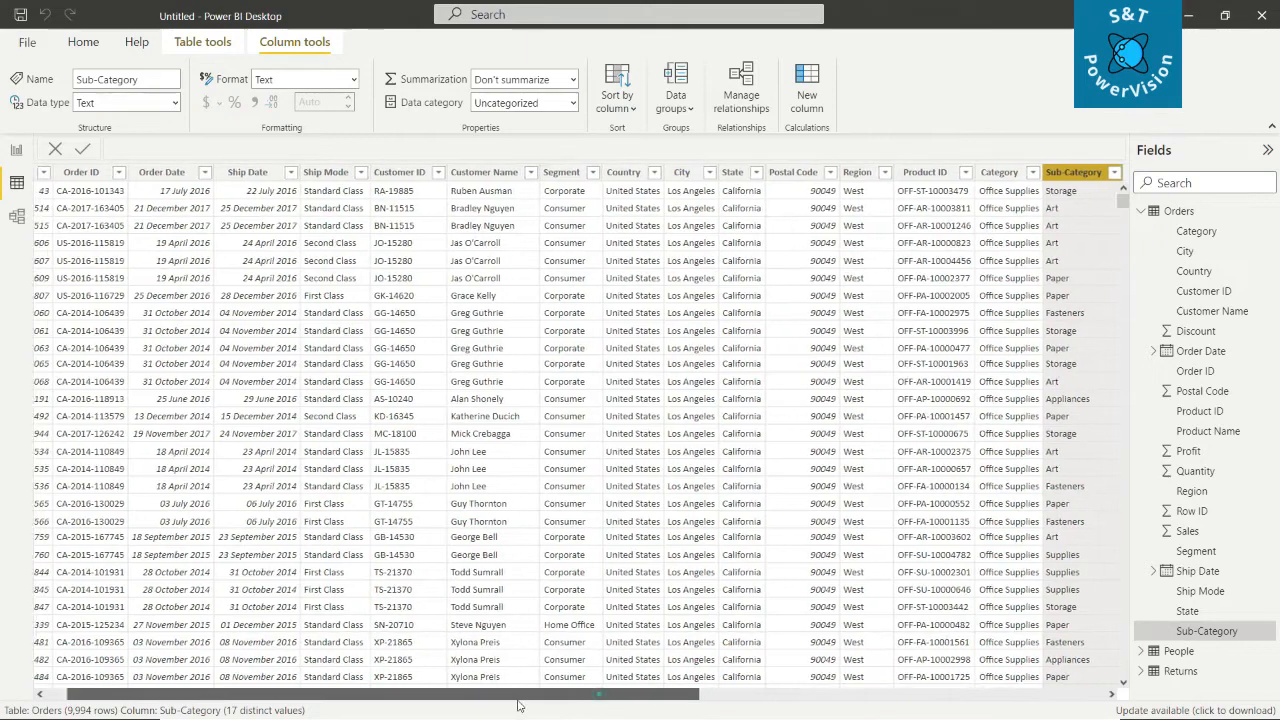
click(199, 174)
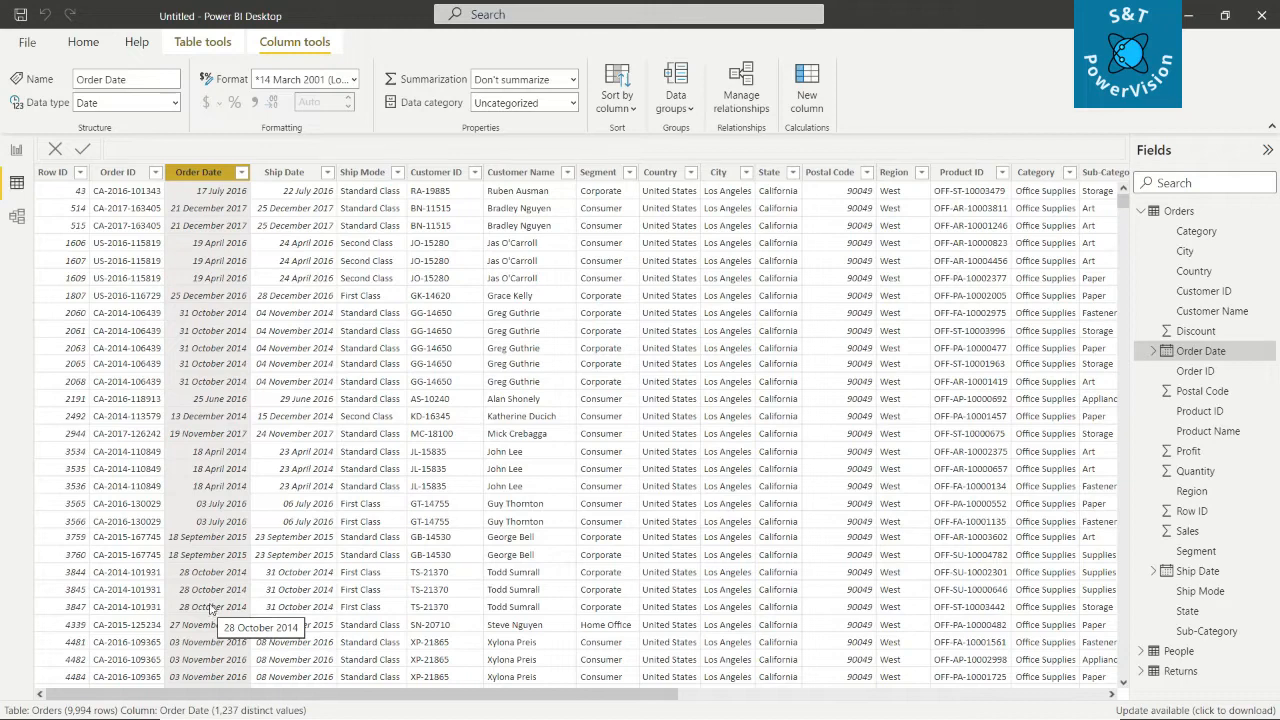
click(286, 172)
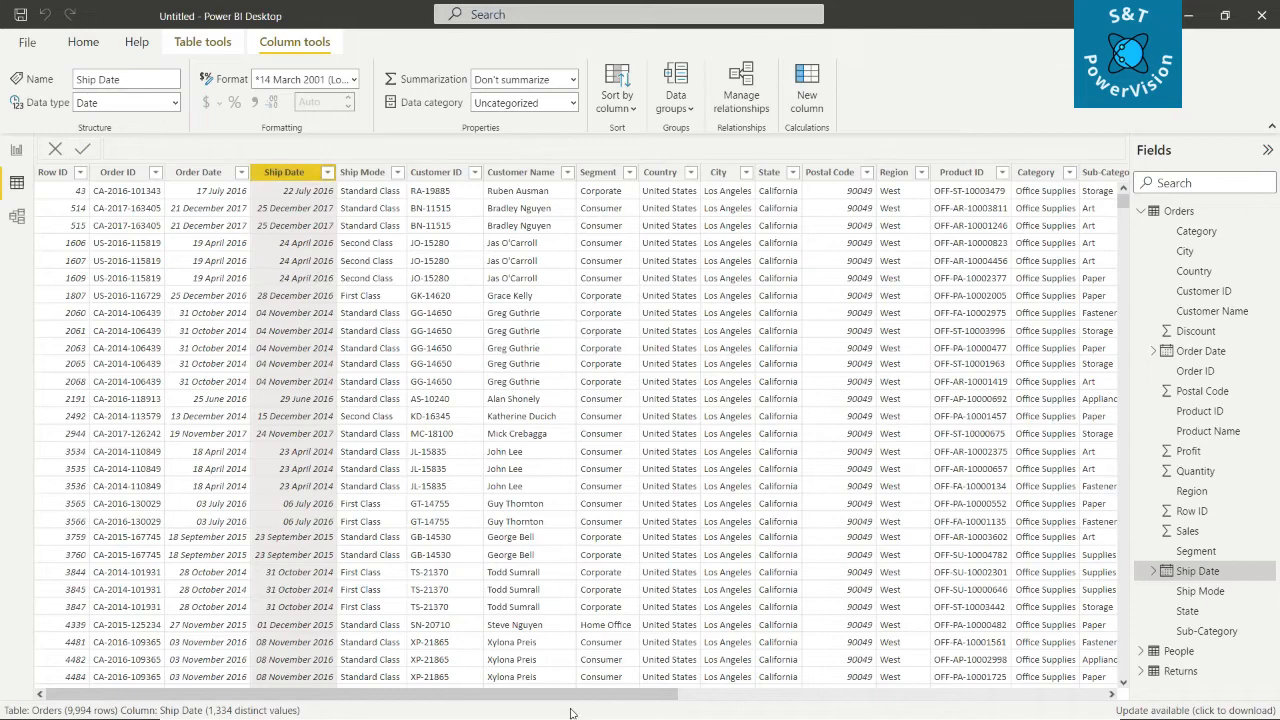
drag(575, 694, 1047, 699)
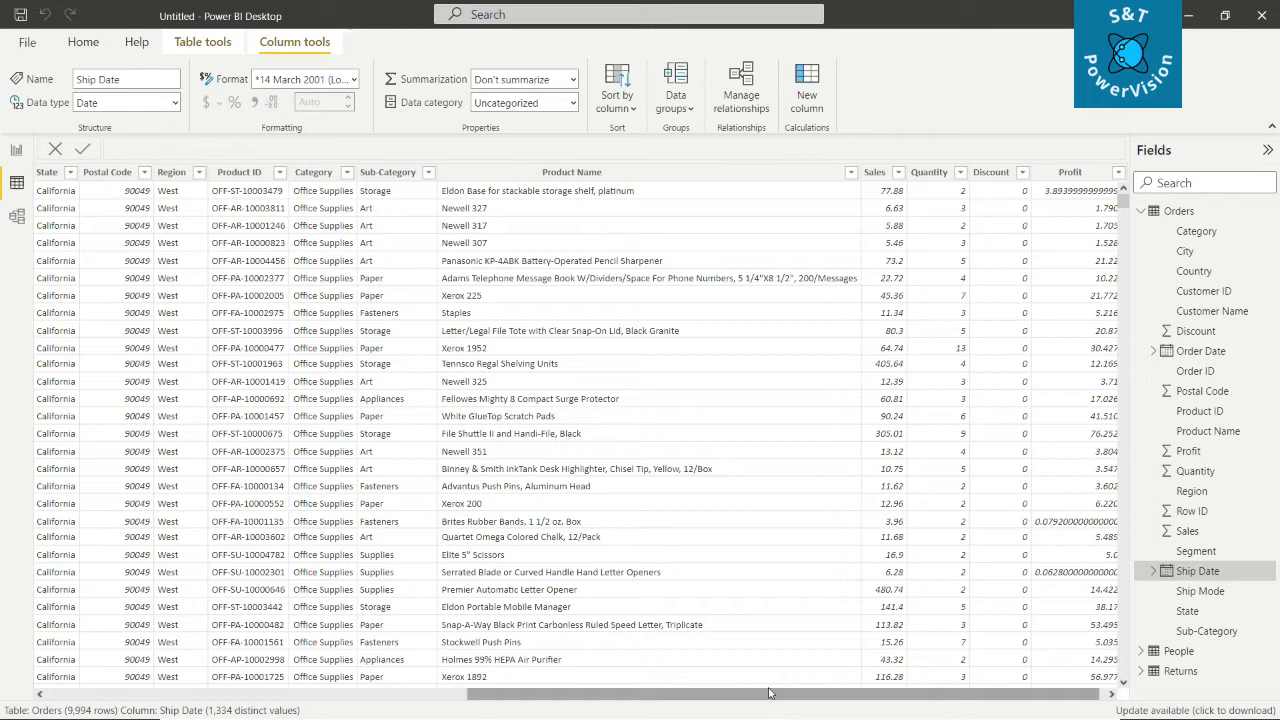
drag(648, 694, 421, 714)
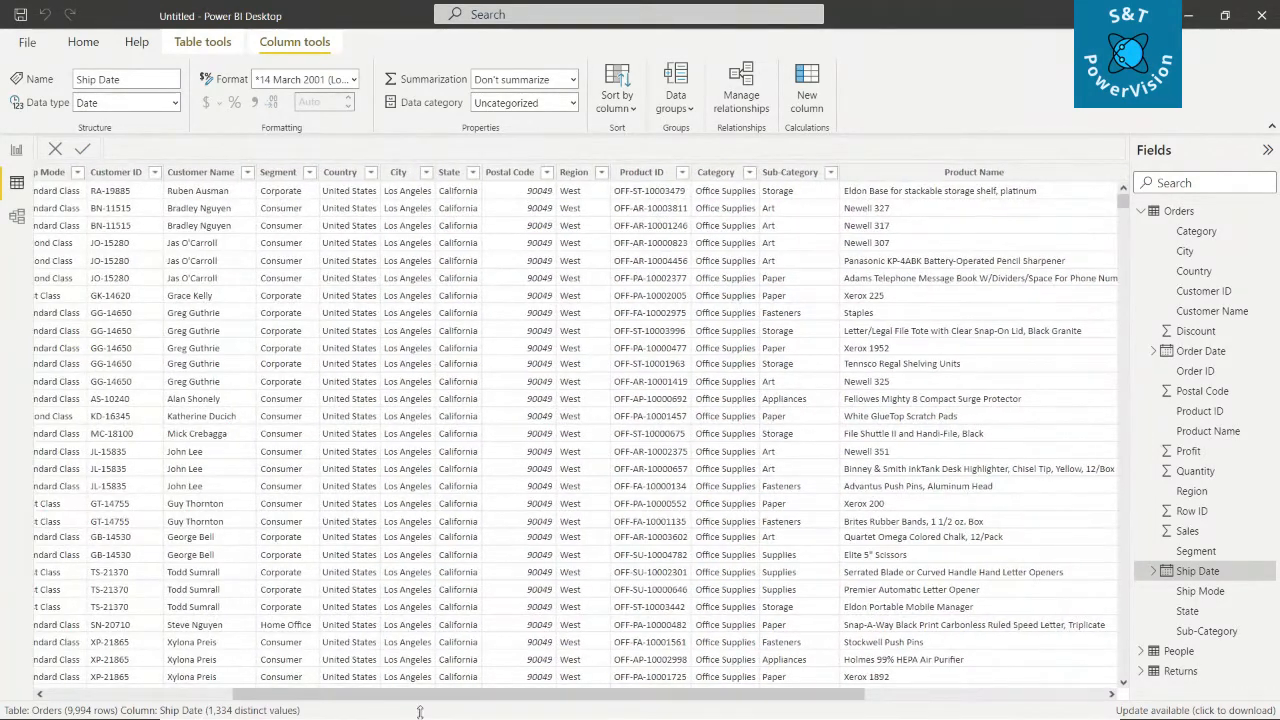
Set the data category of the Country column in the Orders table to County
click(348, 180)
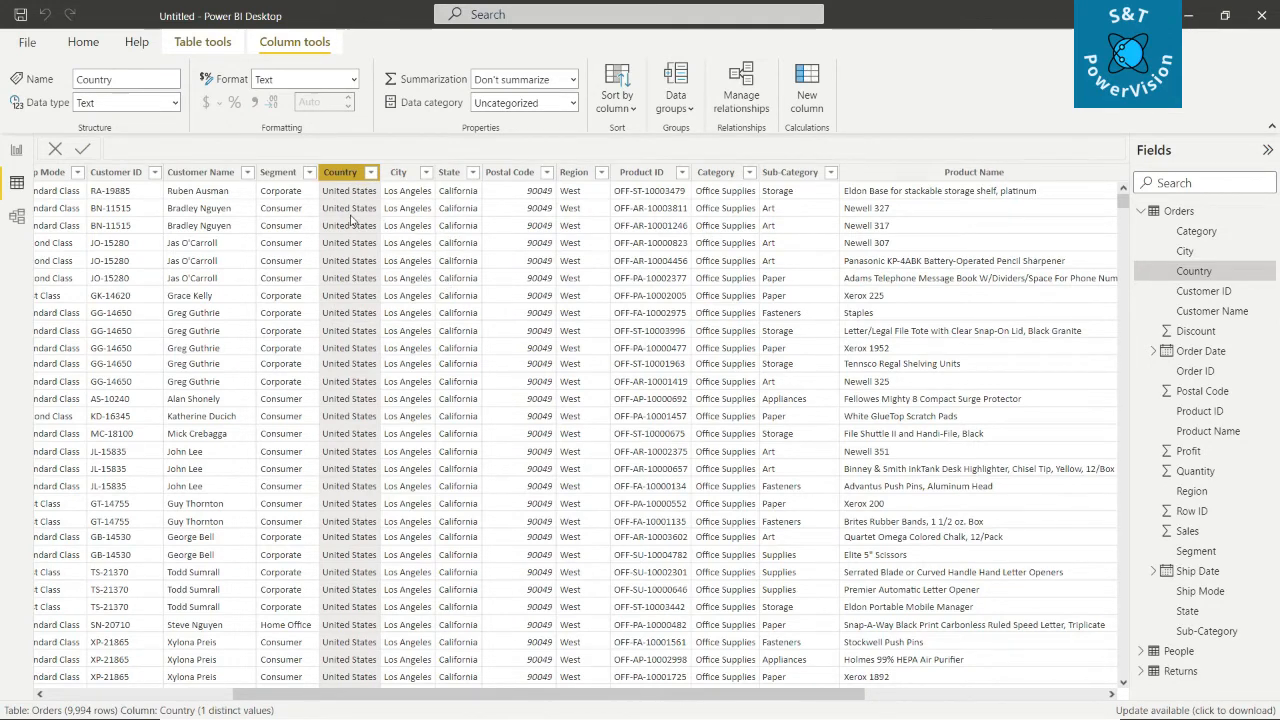
click(548, 104)
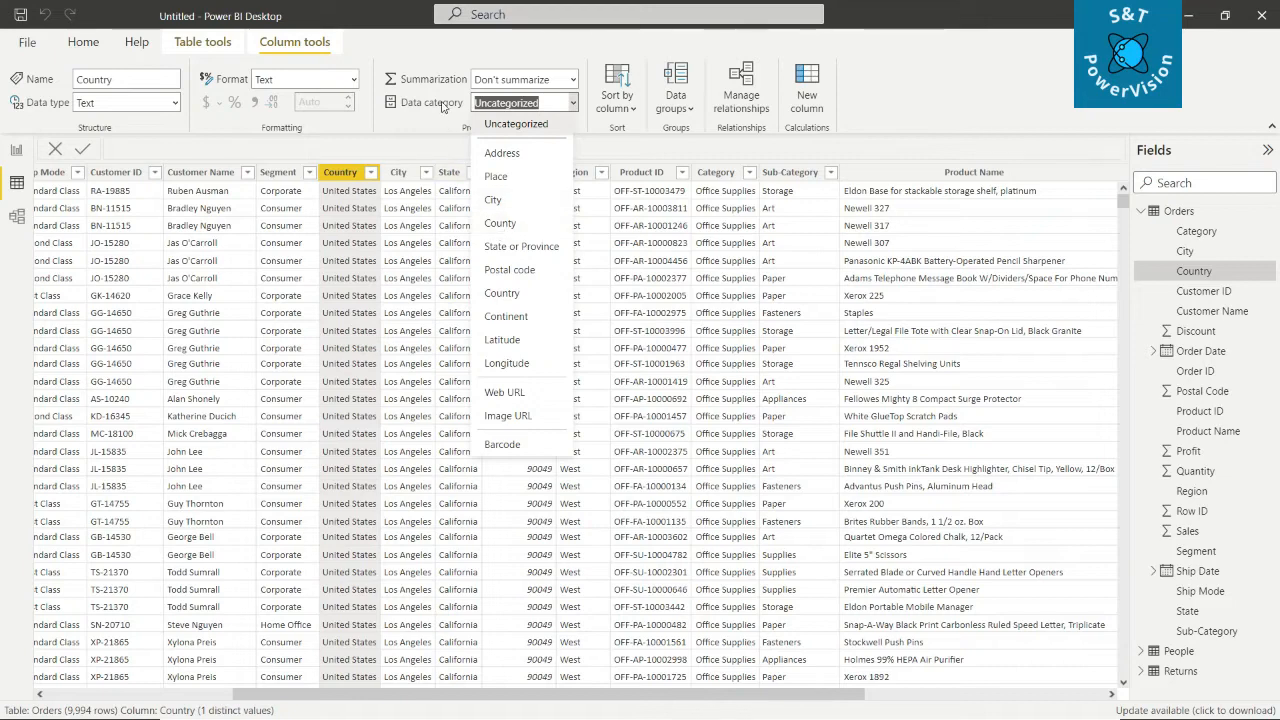
click(502, 224)
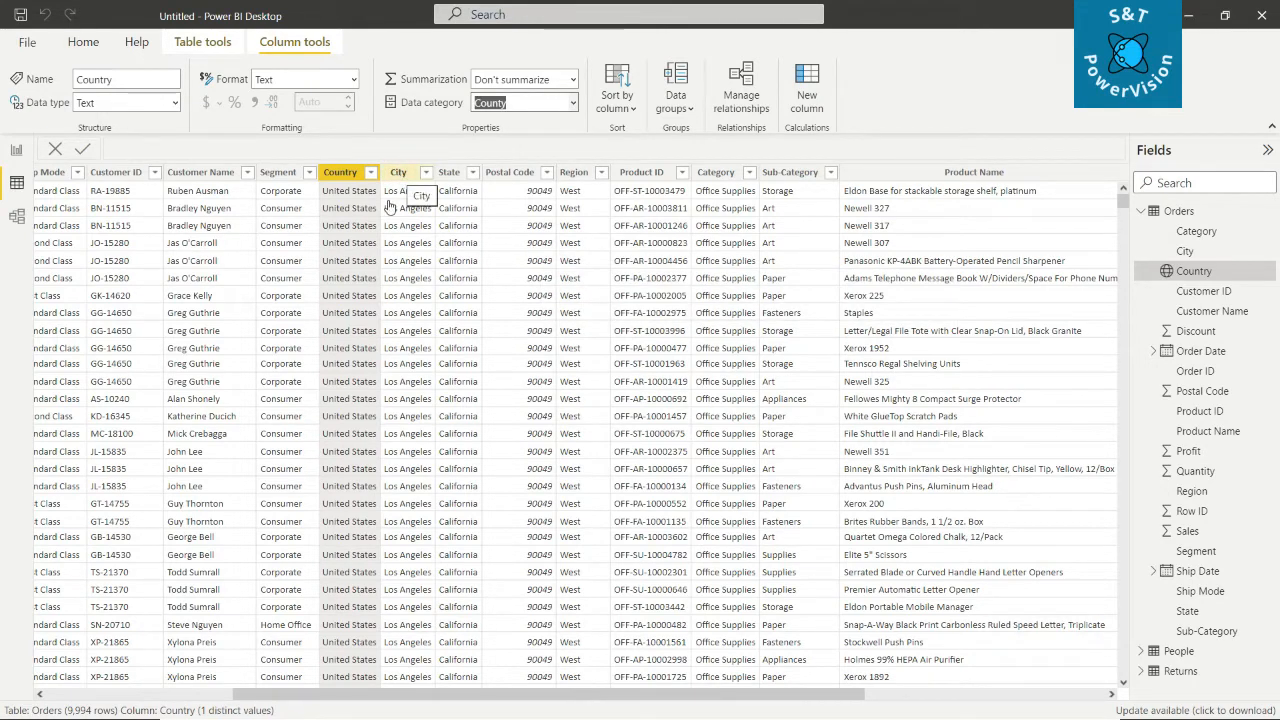
click(1171, 277)
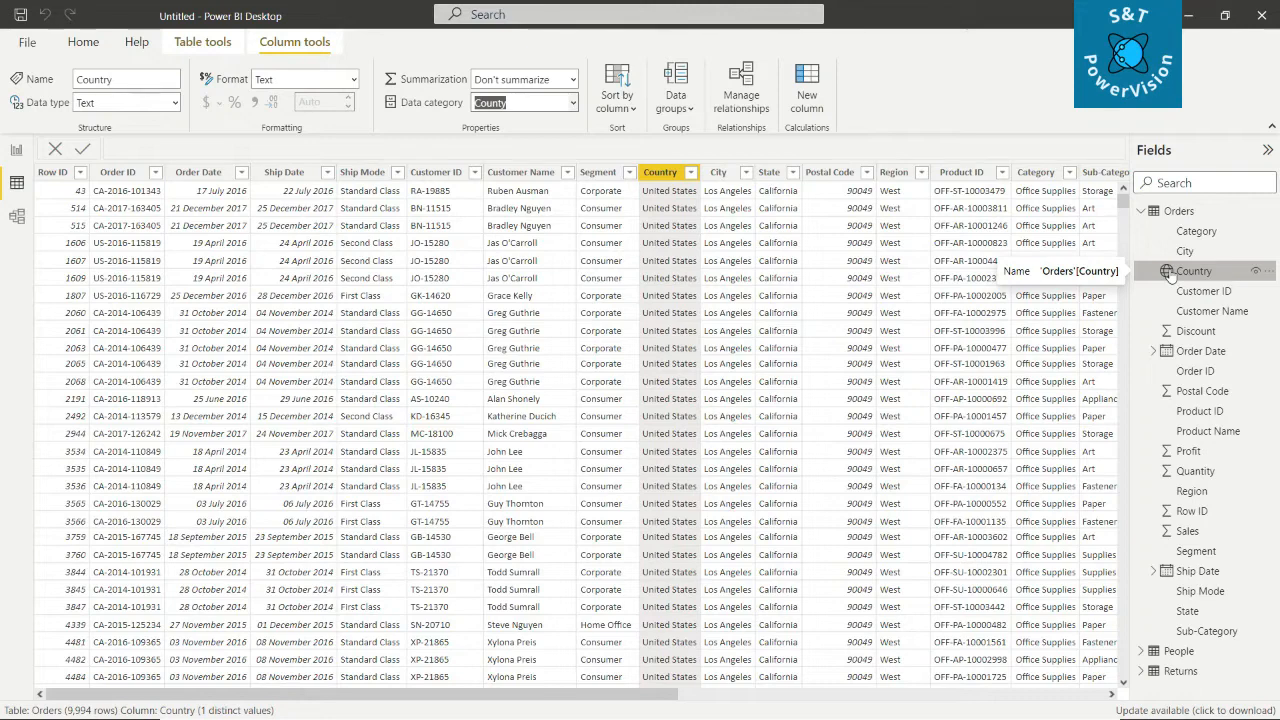
Set the data category of the City column in the Orders table to City
click(712, 172)
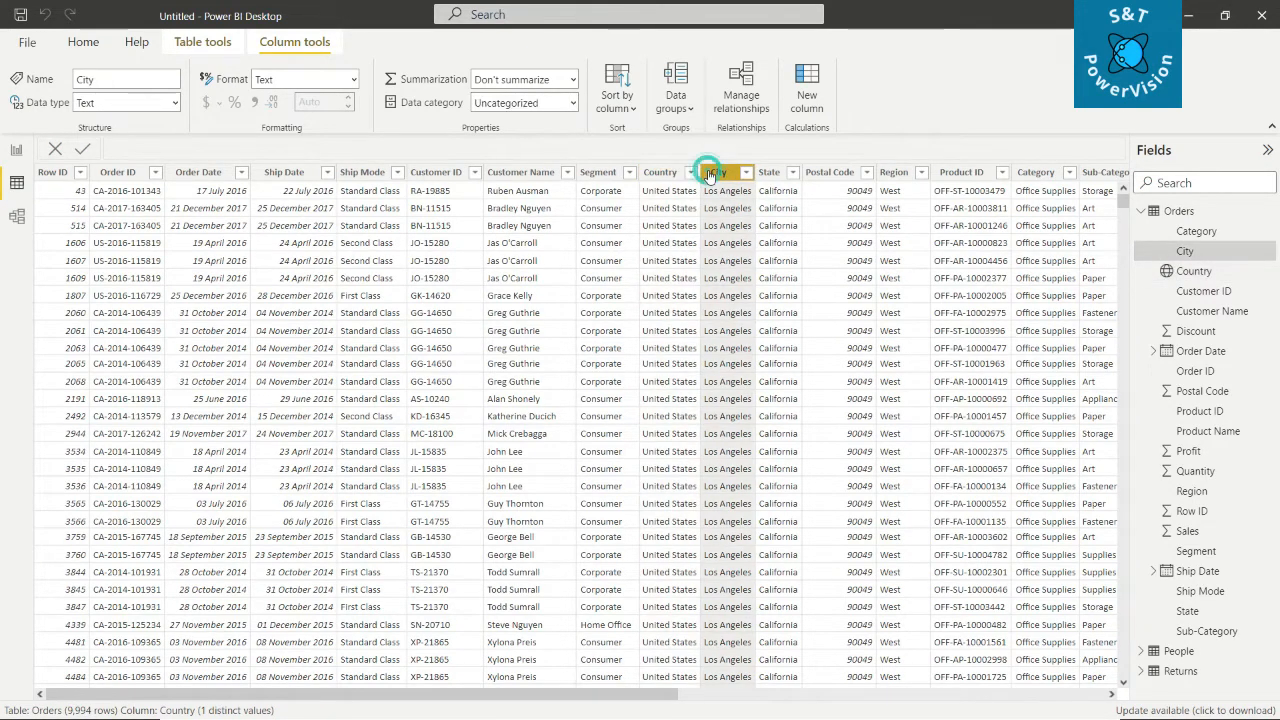
click(573, 102)
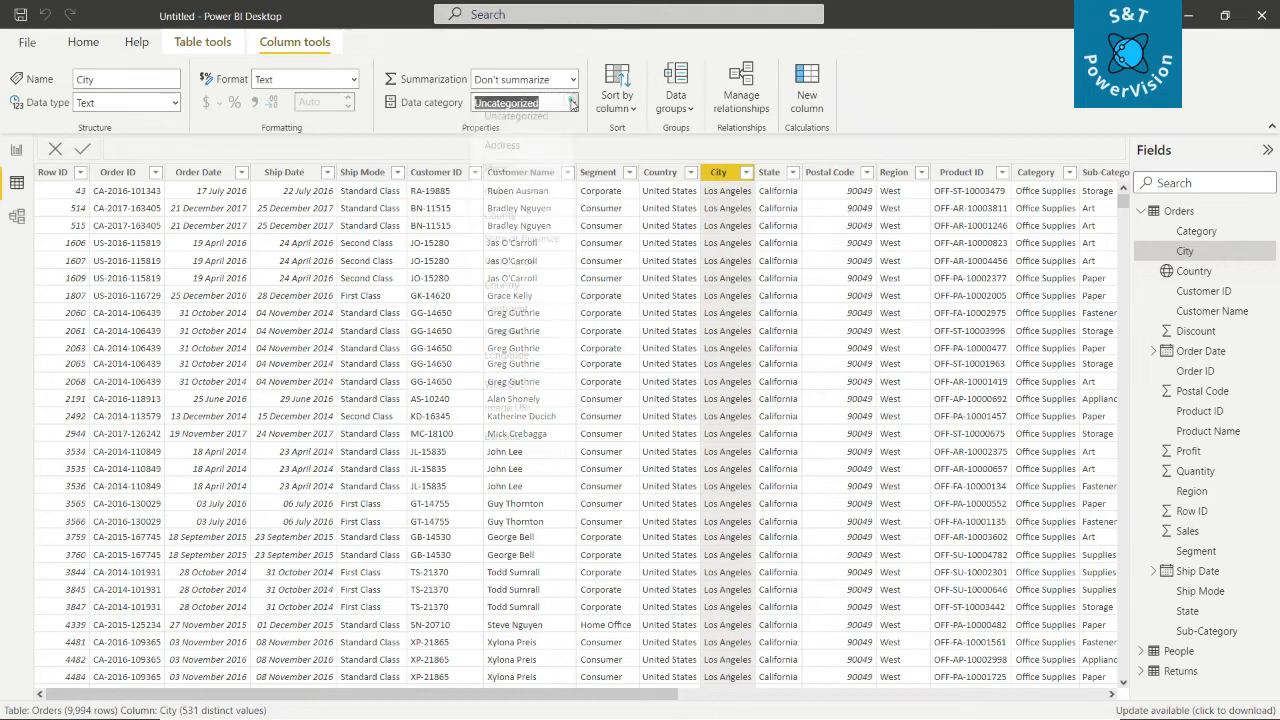
click(510, 205)
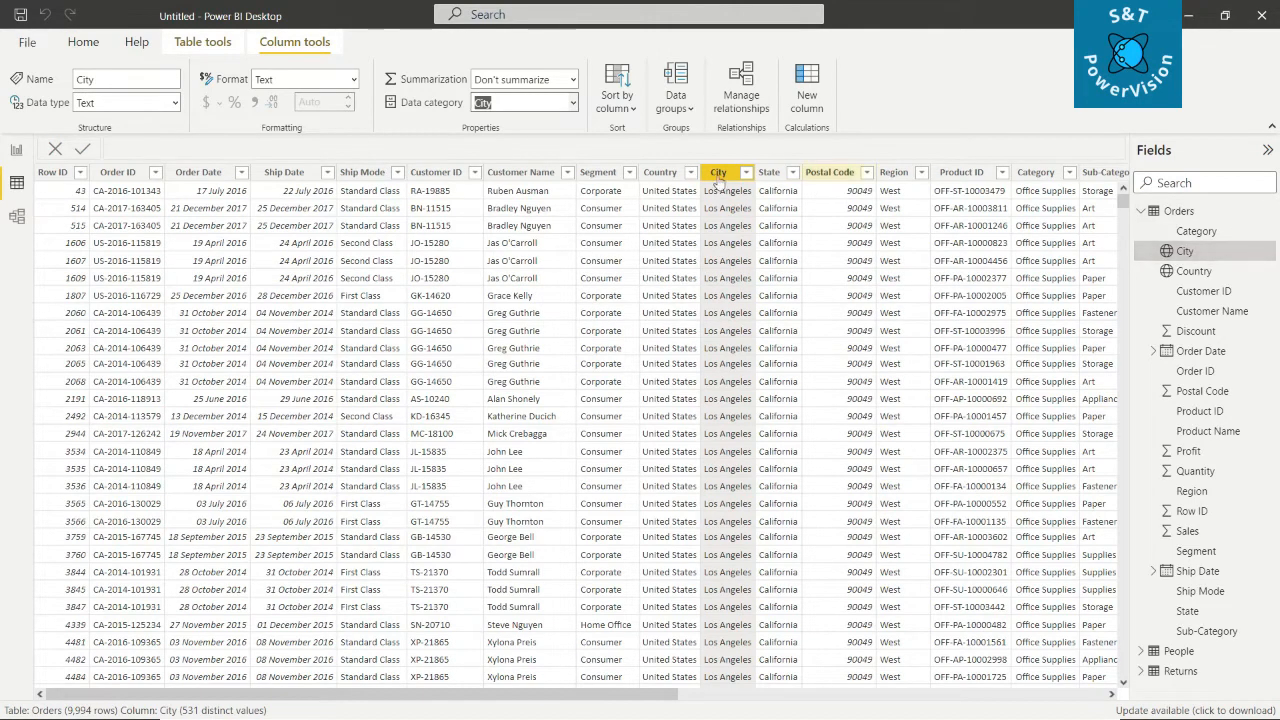
Set the data category of the State column in the Orders table to State or Province
click(772, 177)
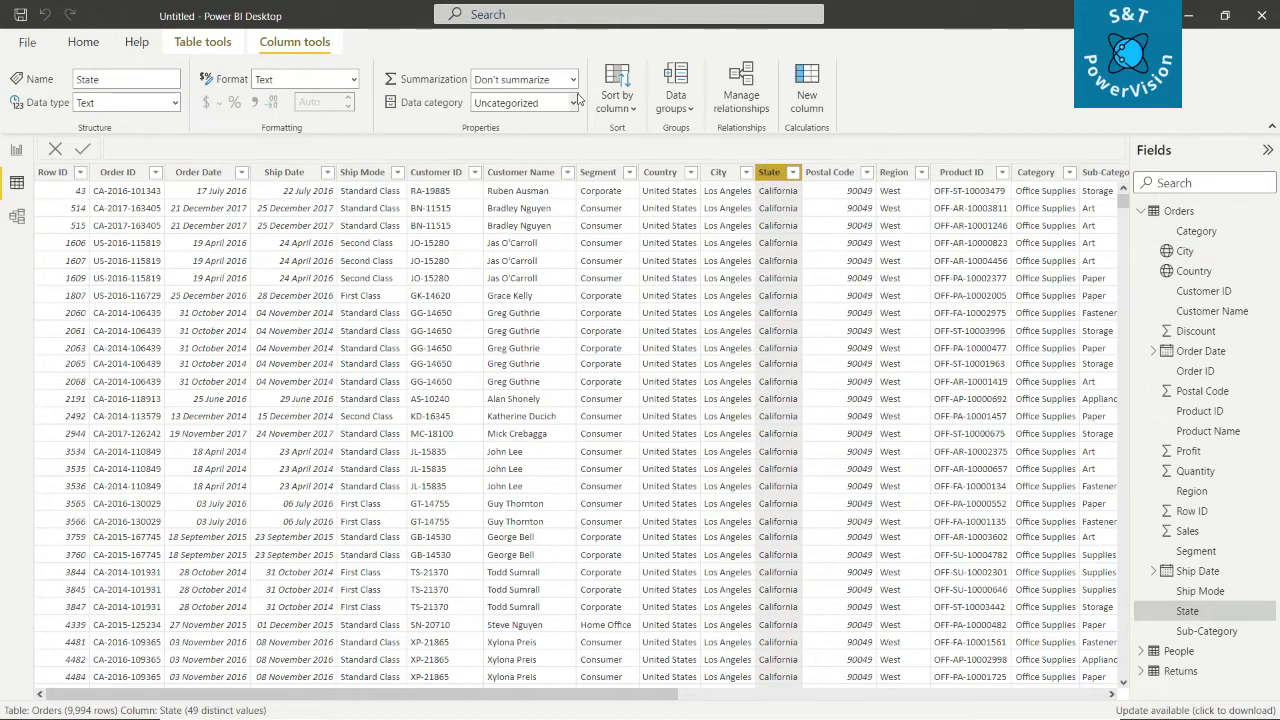
click(574, 103)
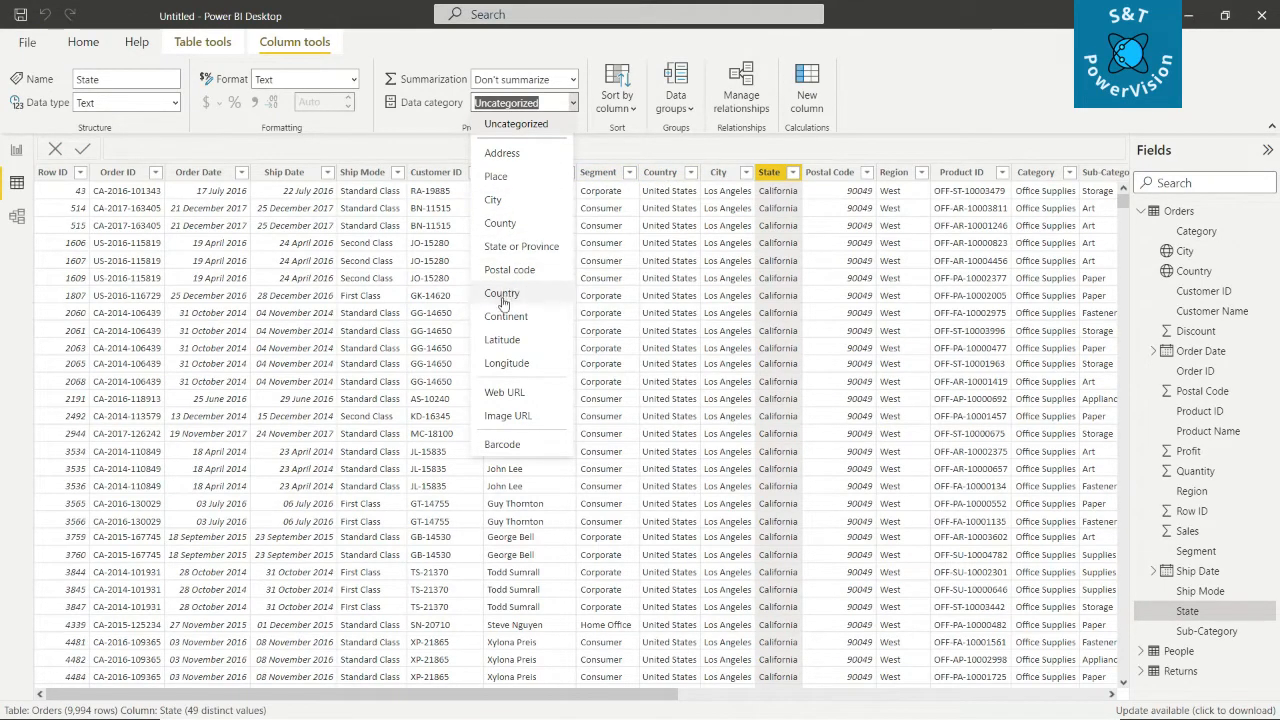
click(511, 248)
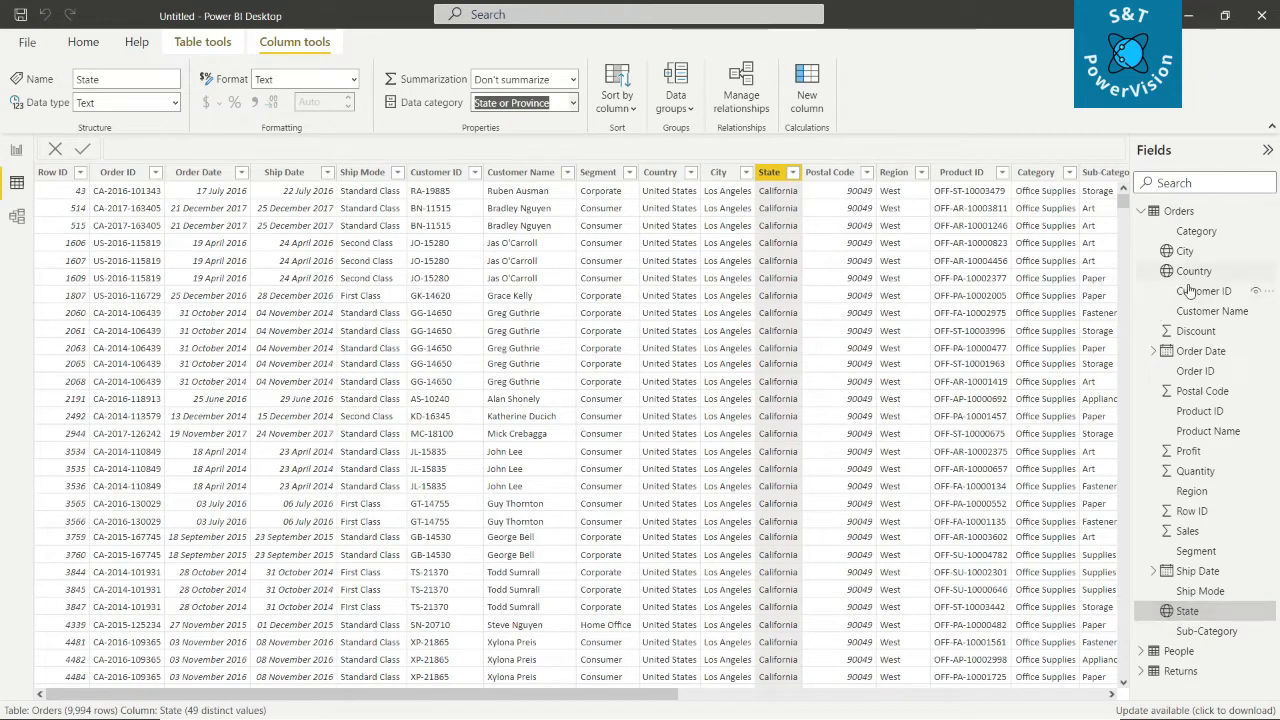
Set the data category of the Postal Code column in the Orders table to Postal code
click(834, 172)
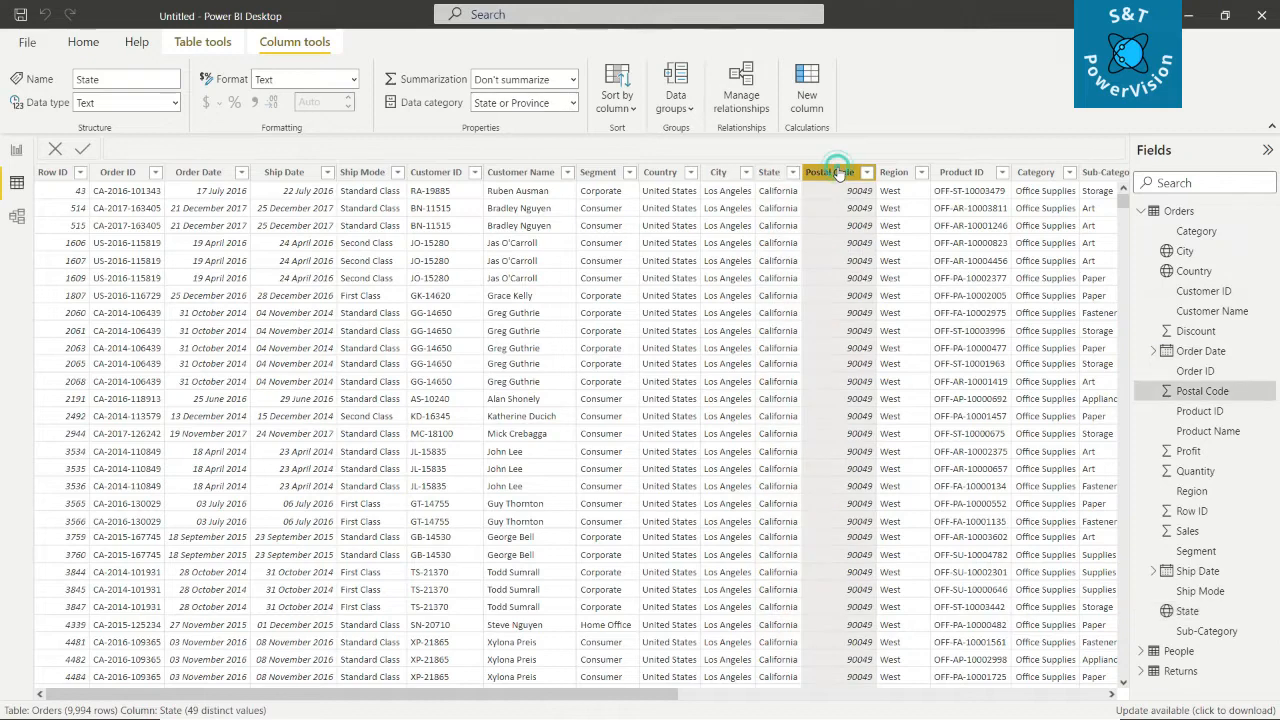
click(545, 104)
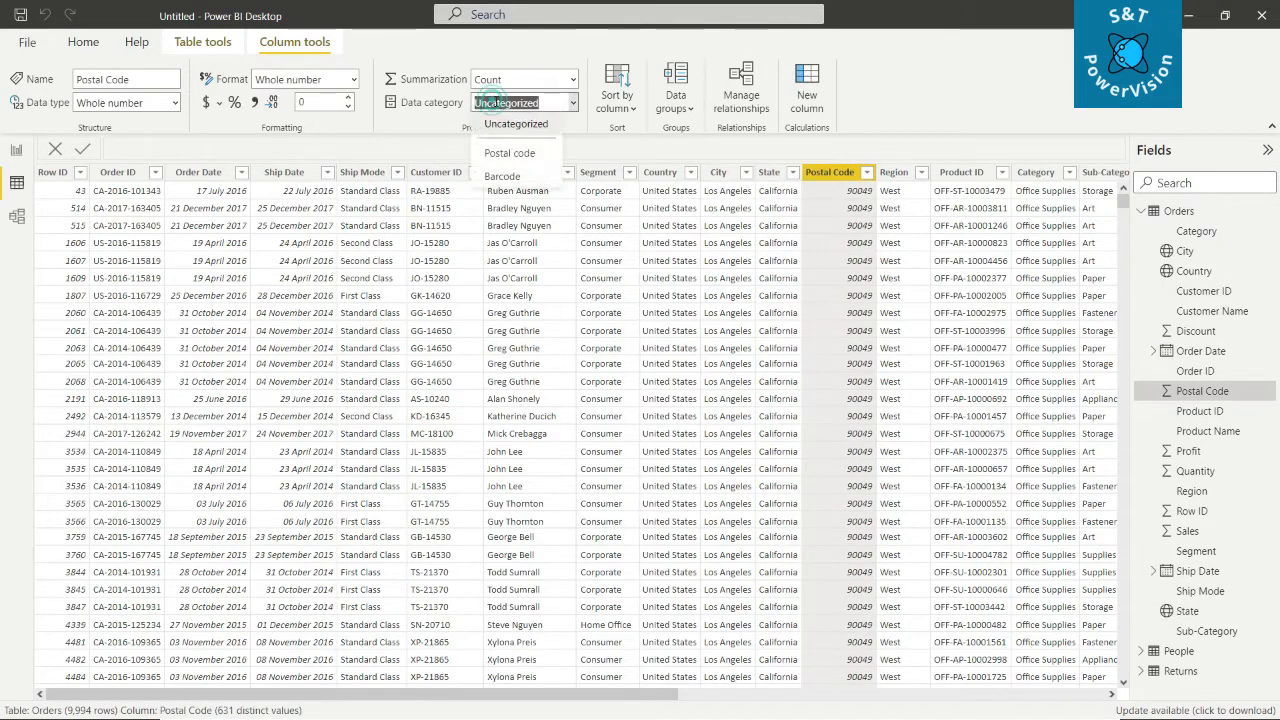
click(572, 102)
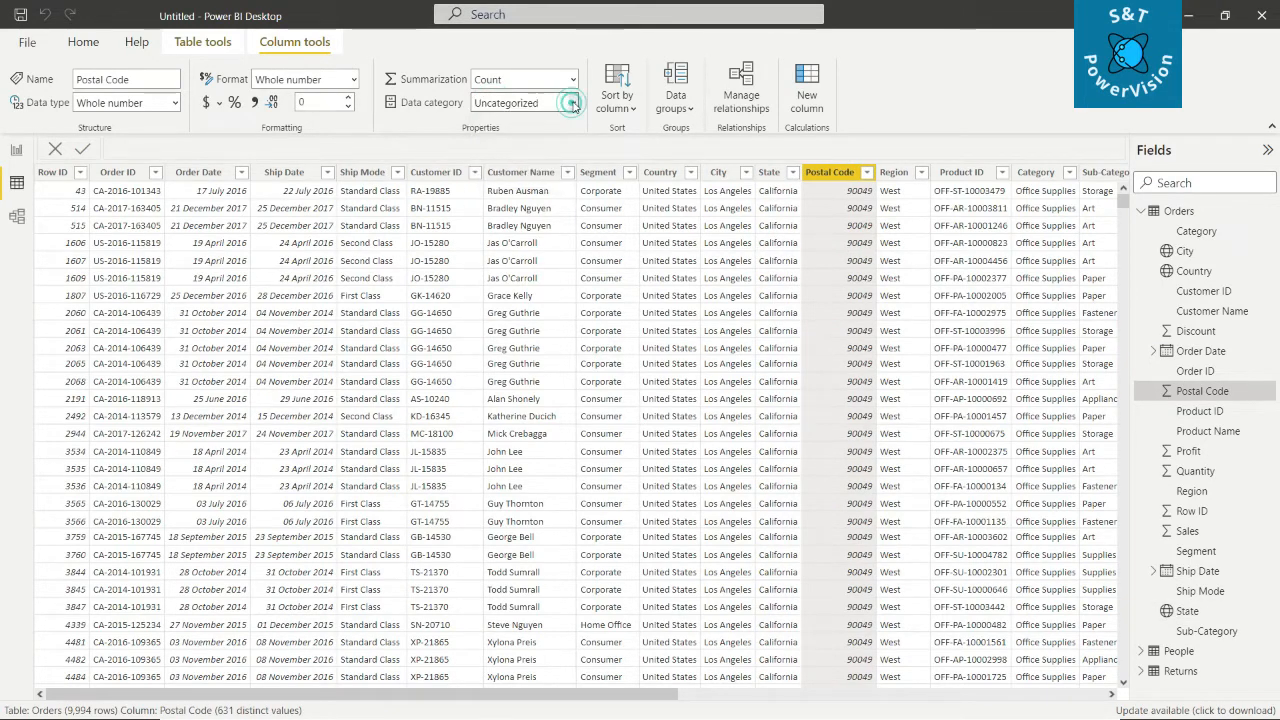
click(572, 102)
click(499, 153)
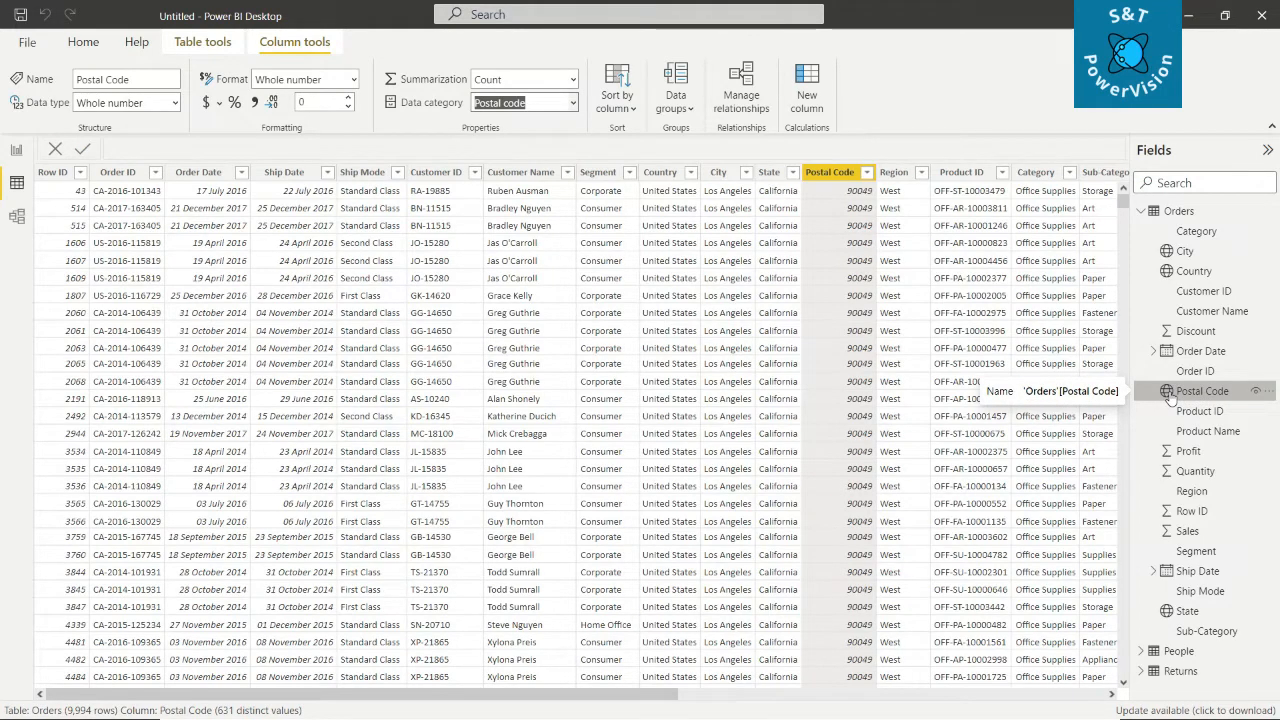
Add a card visual to the empty report page, make it shorter and slightly wider, and assign the Sales field to it
click(15, 156)
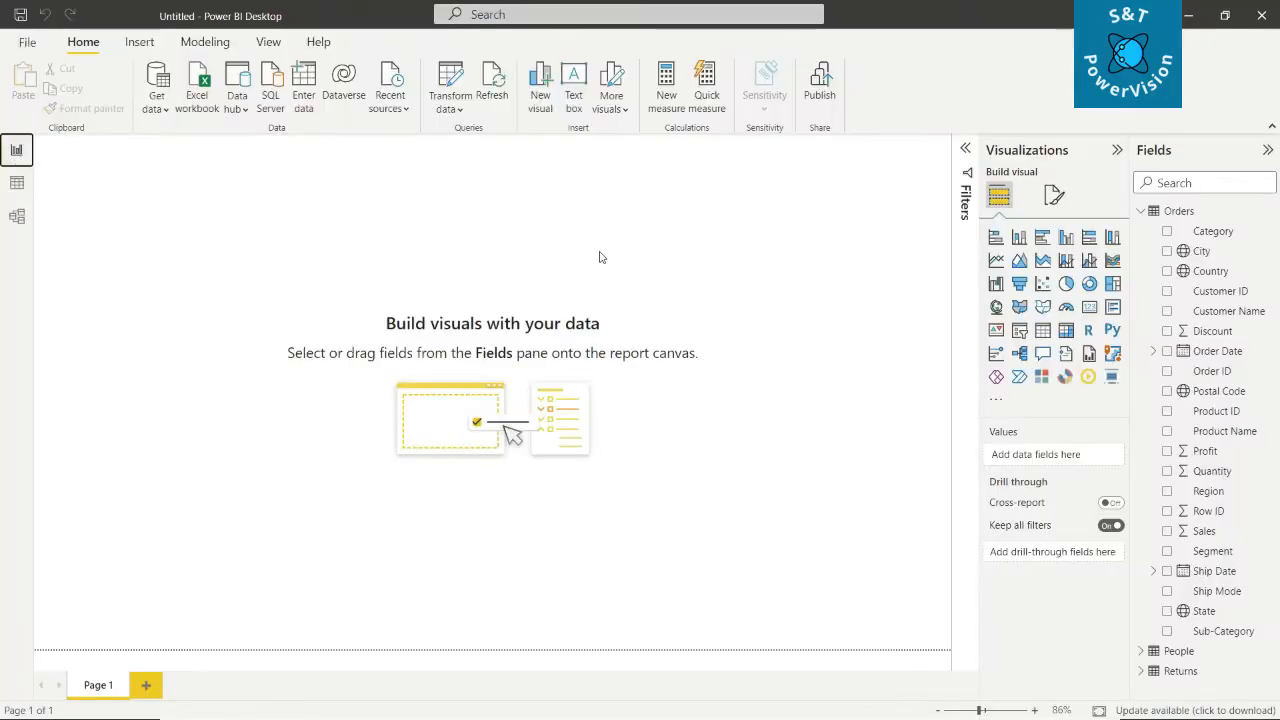
click(1089, 308)
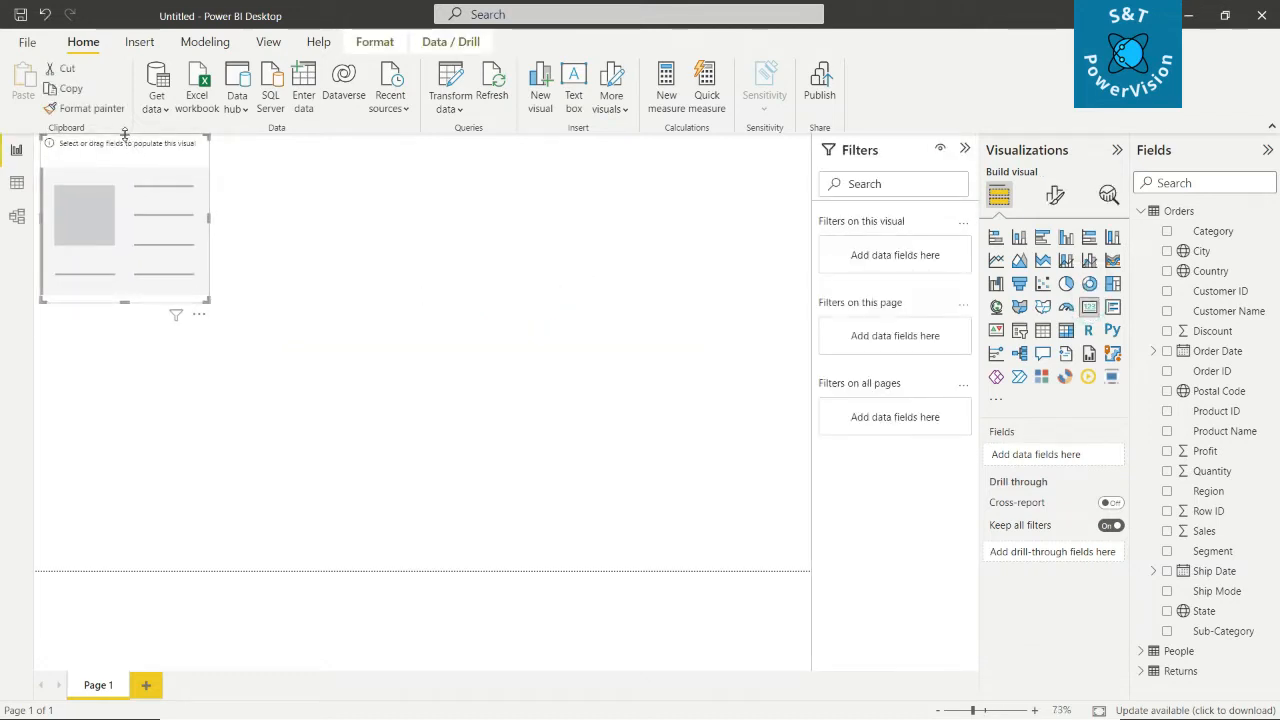
drag(125, 135, 125, 200)
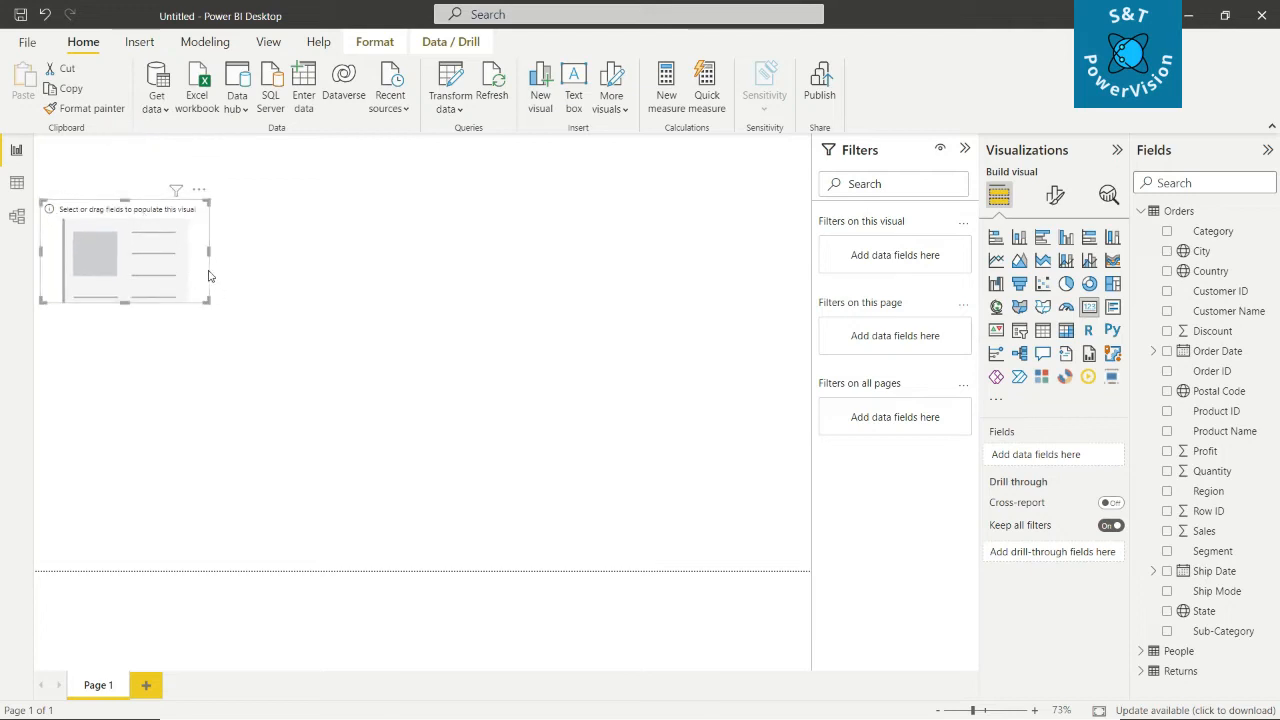
drag(208, 250, 235, 252)
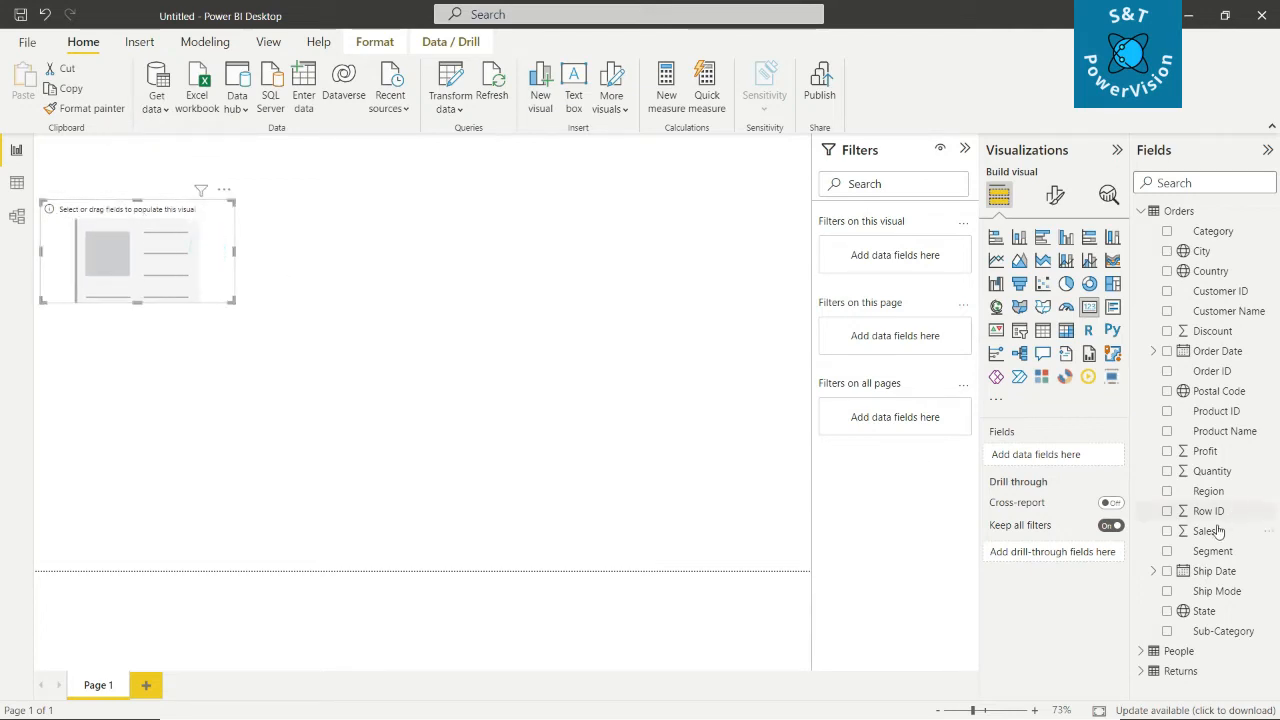
drag(1210, 537, 1057, 457)
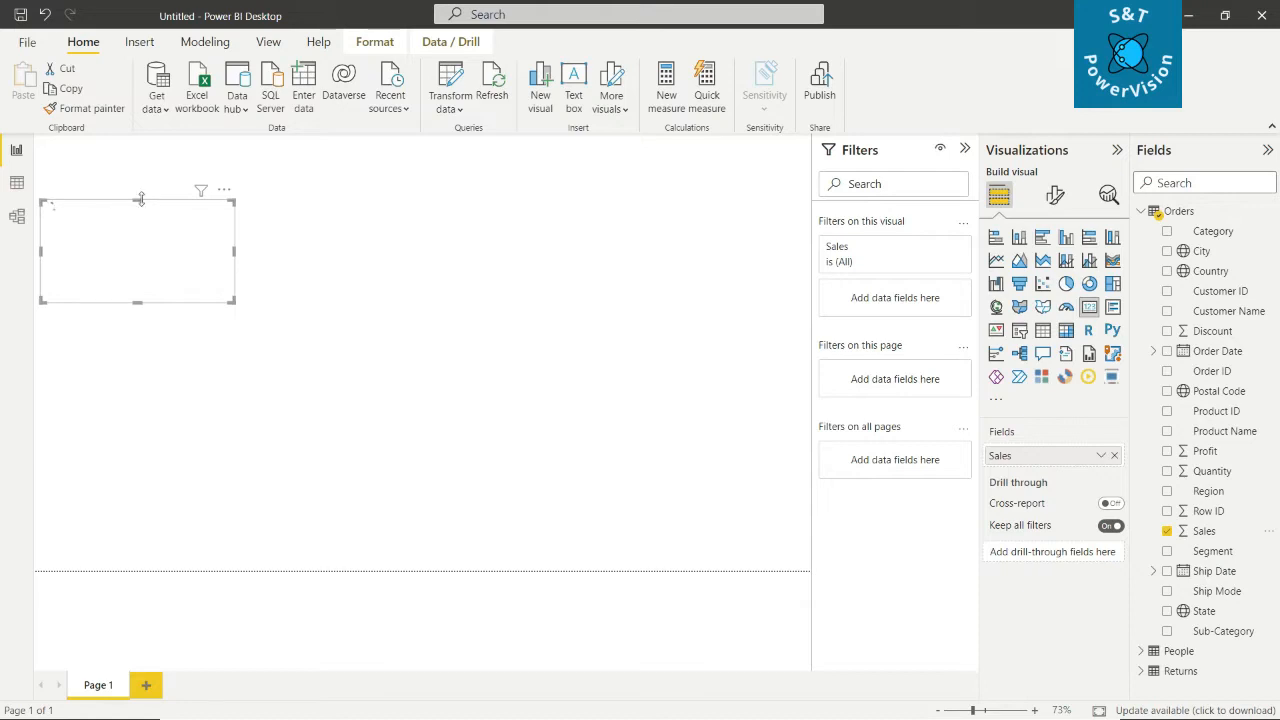
Adjust the Sales card's upper and lower edges and widen it into a low, wide rectangle
drag(141, 200, 141, 174)
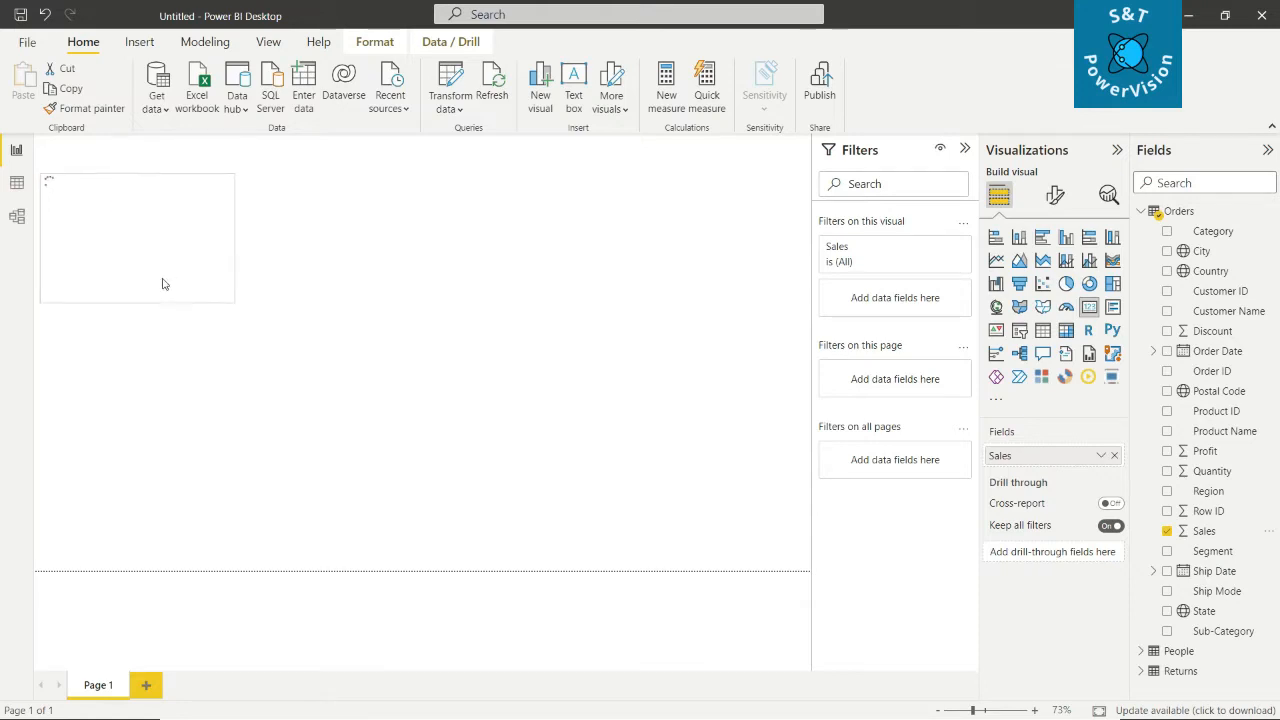
drag(134, 301, 134, 264)
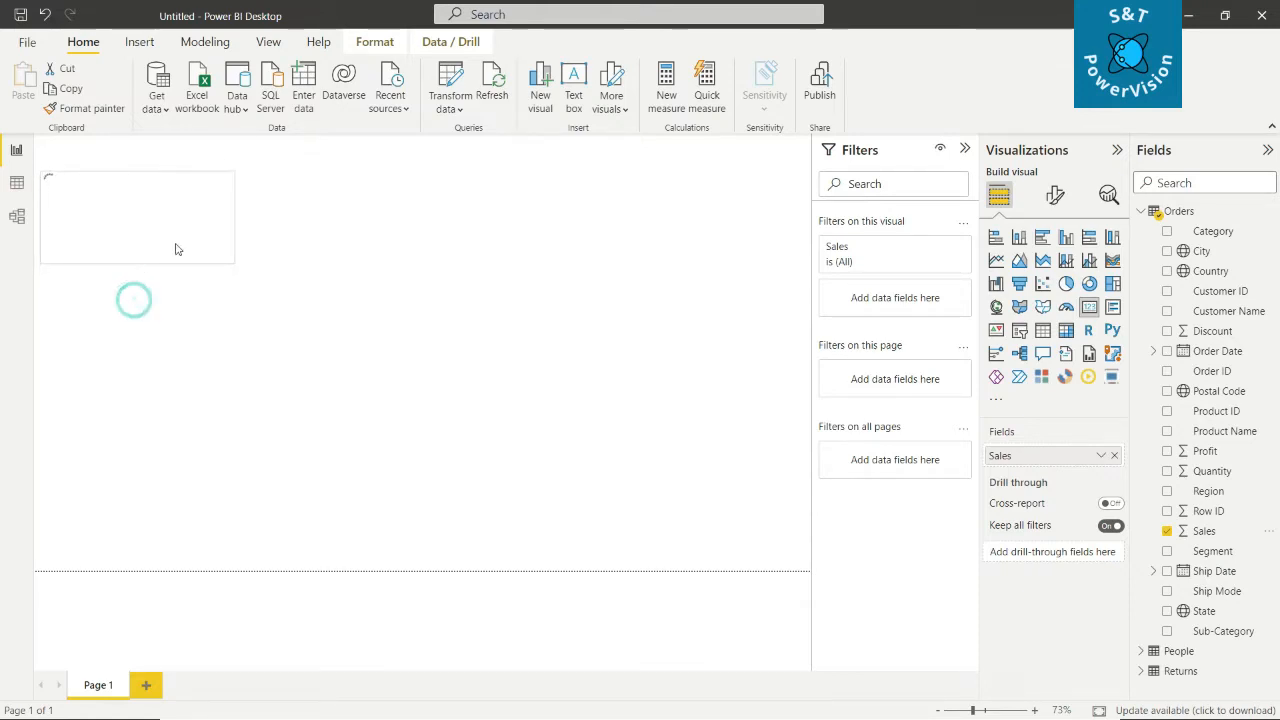
drag(235, 217, 294, 220)
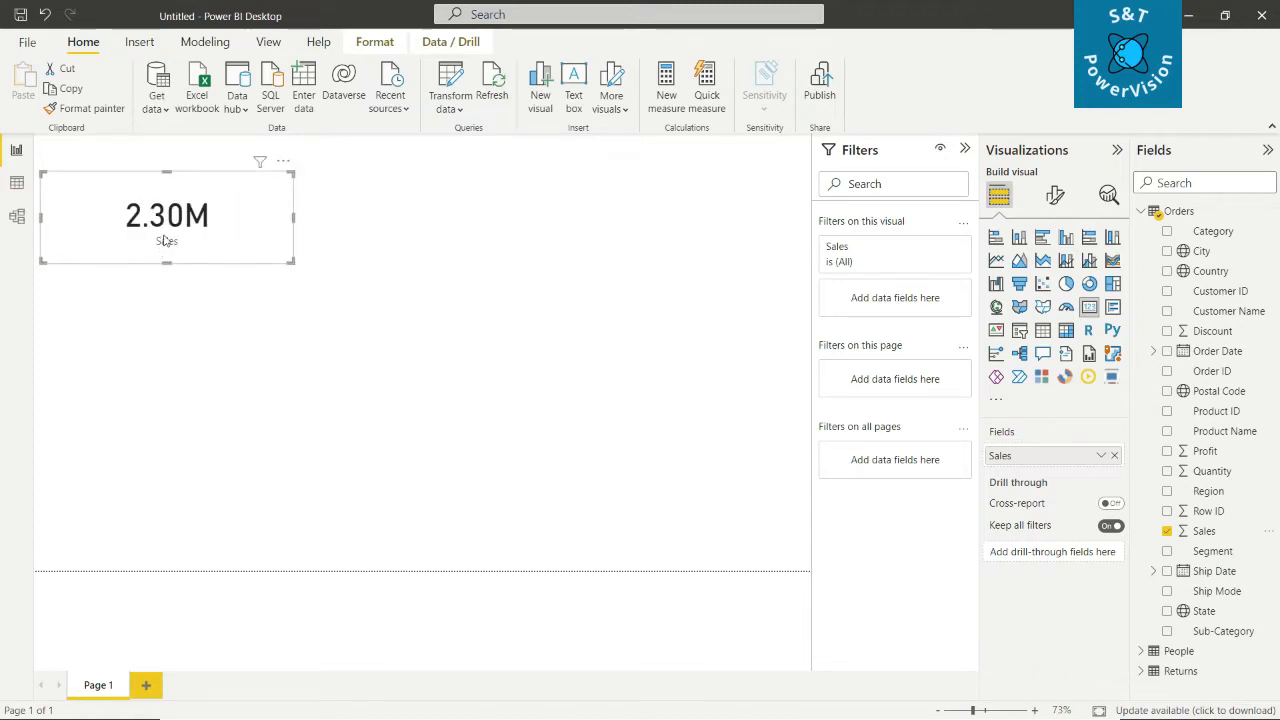
Try the Average and Minimum aggregations for the Sales field on the card
click(1101, 458)
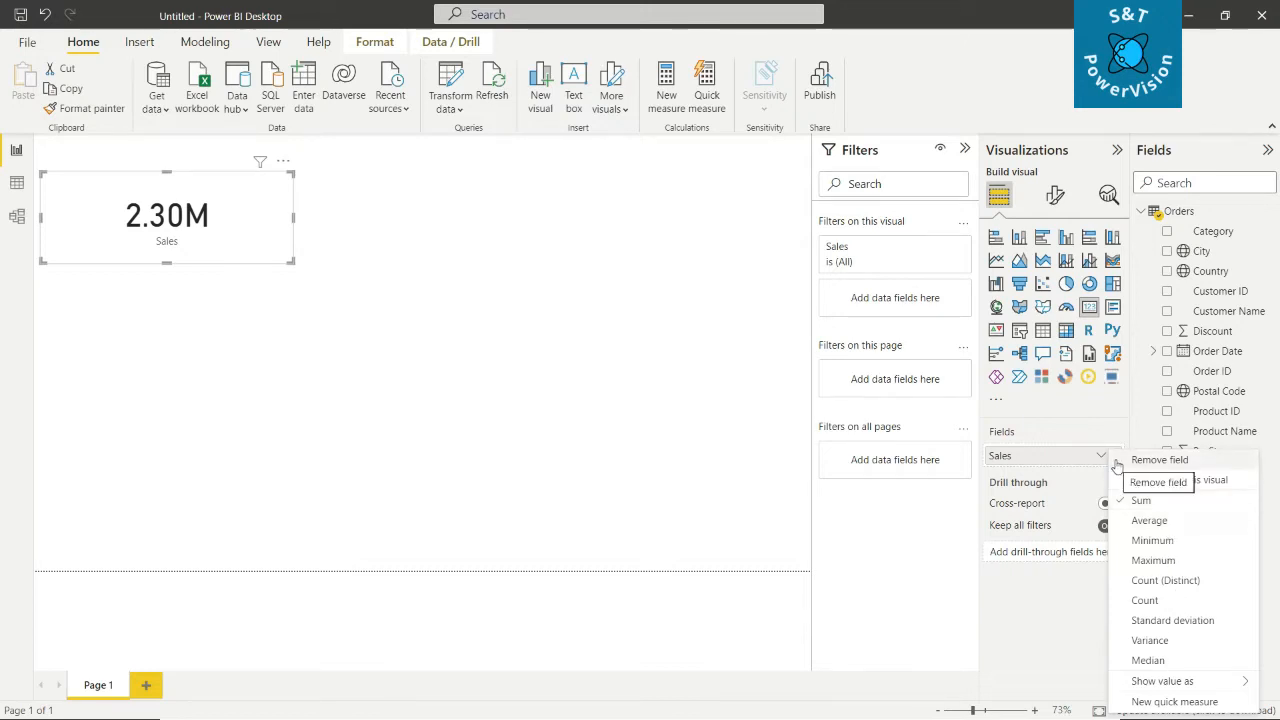
click(1162, 520)
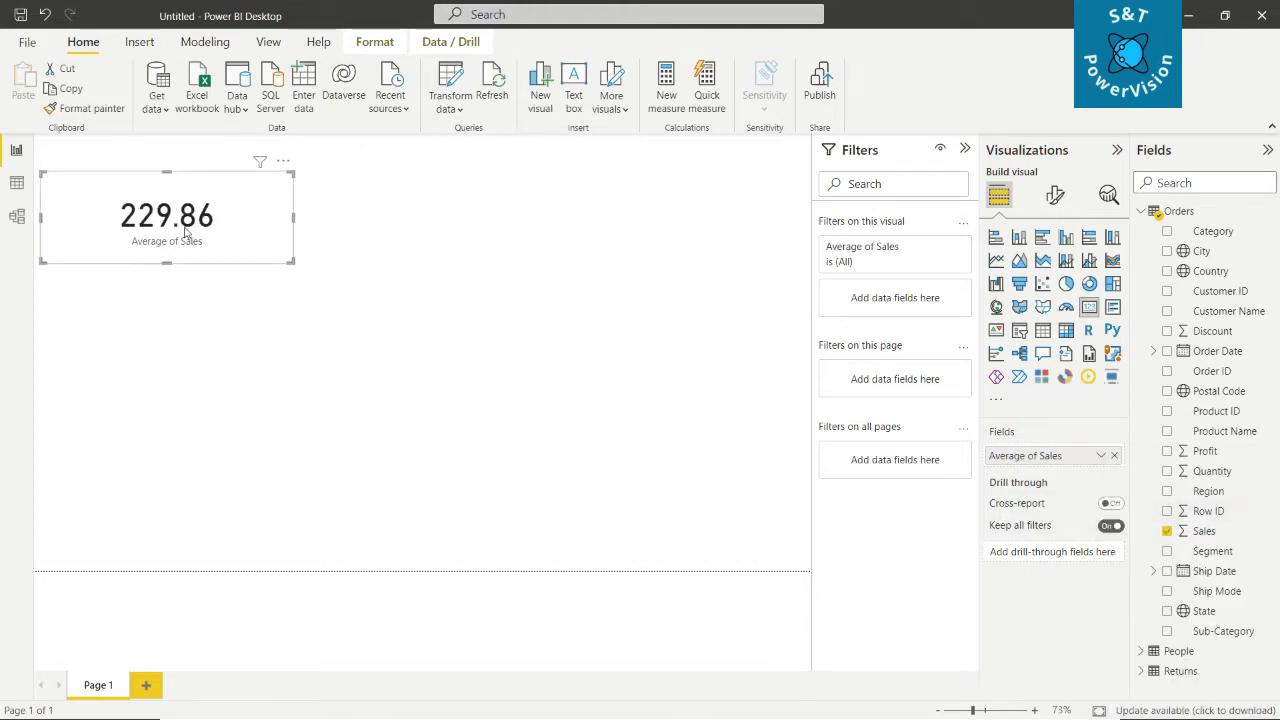
click(1101, 455)
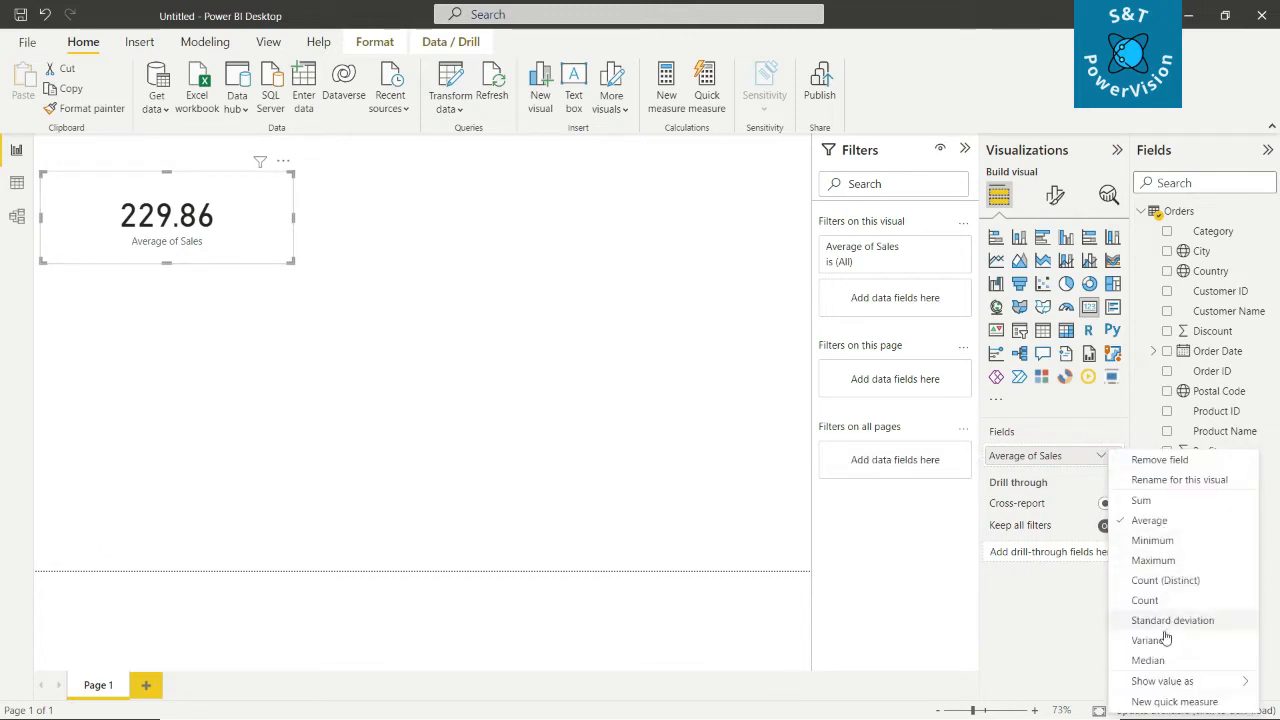
click(1151, 541)
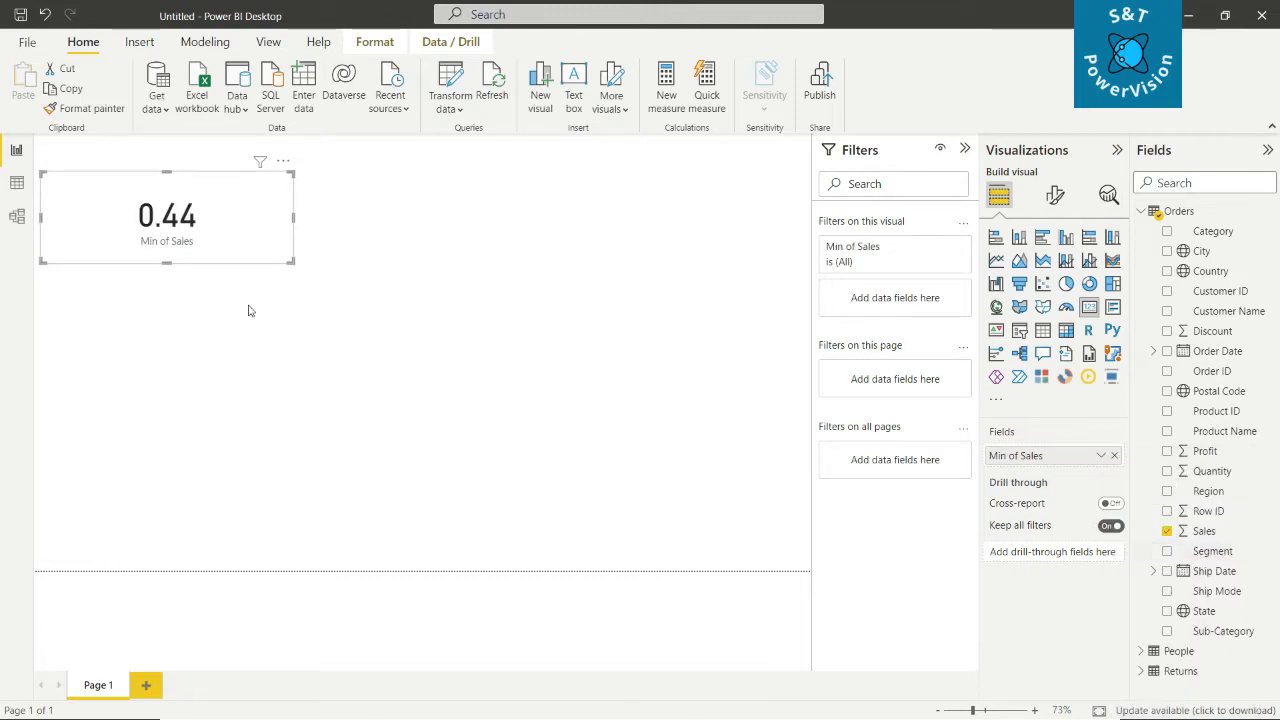
Set the Sales card's aggregation to Maximum and make the card narrower
click(1101, 455)
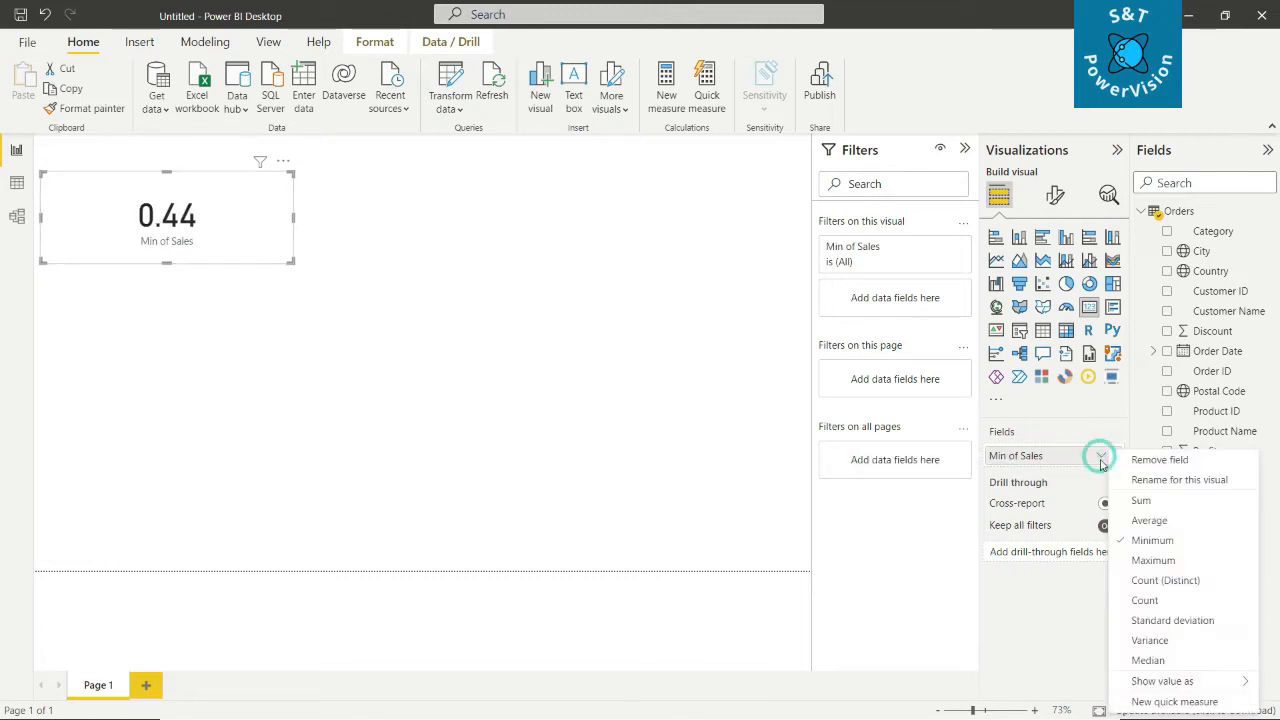
click(1139, 561)
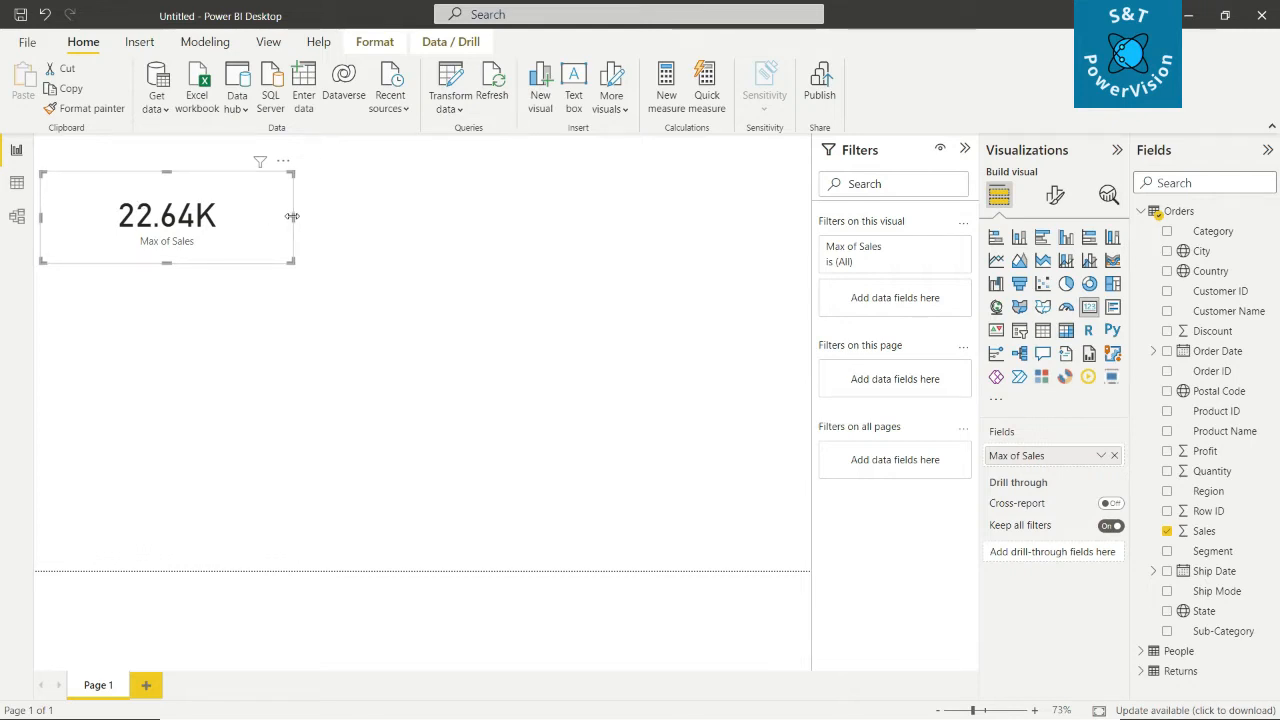
drag(292, 216, 250, 216)
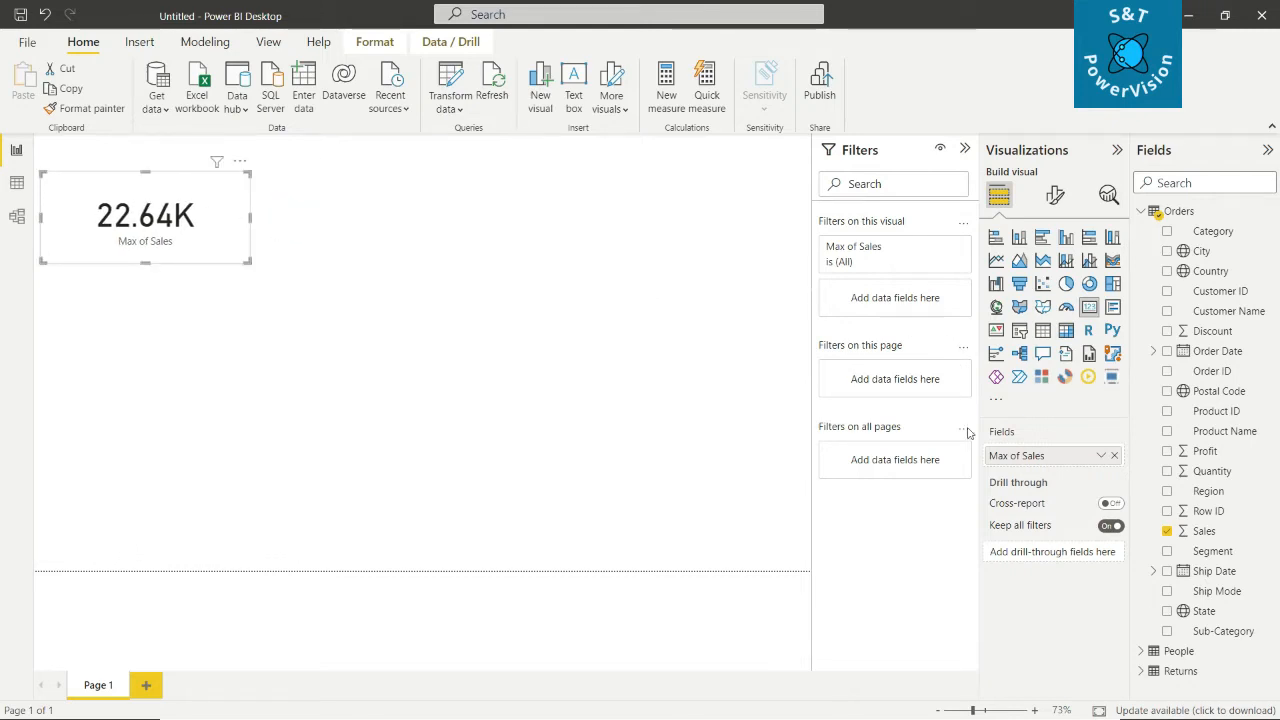
Add a second card visual below the Sales card and assign the Category field to it
click(537, 323)
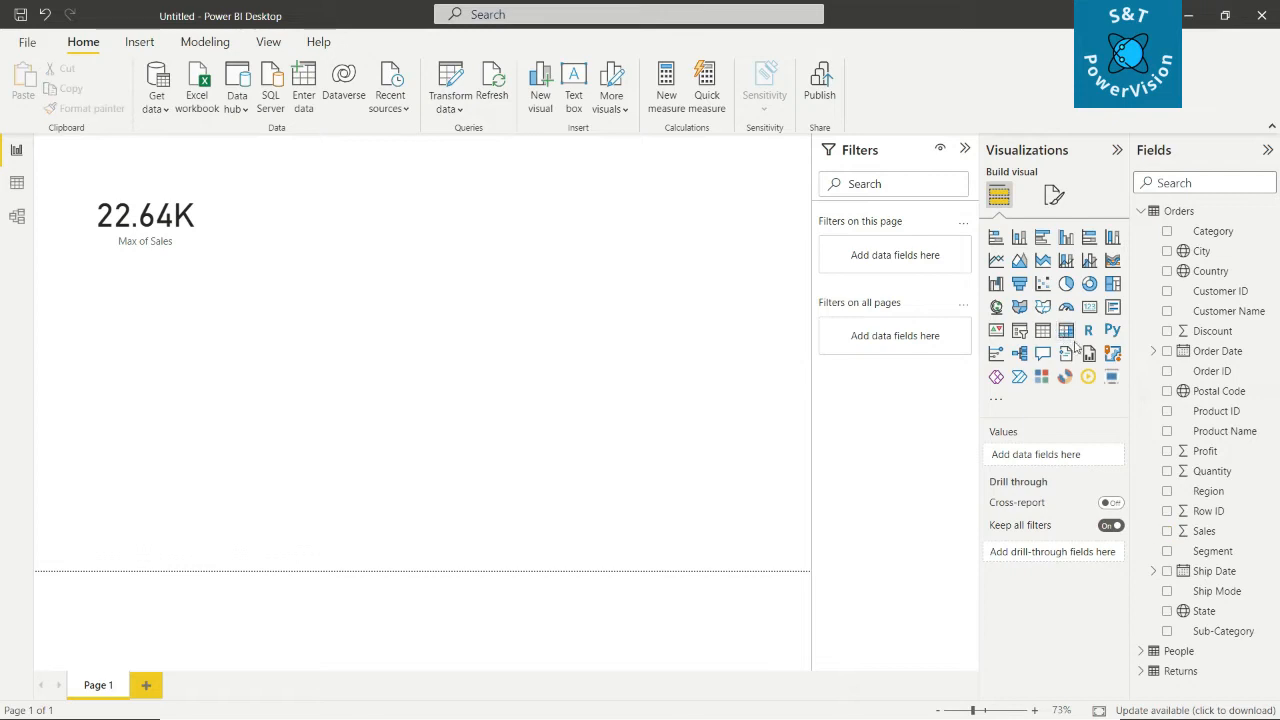
click(1089, 307)
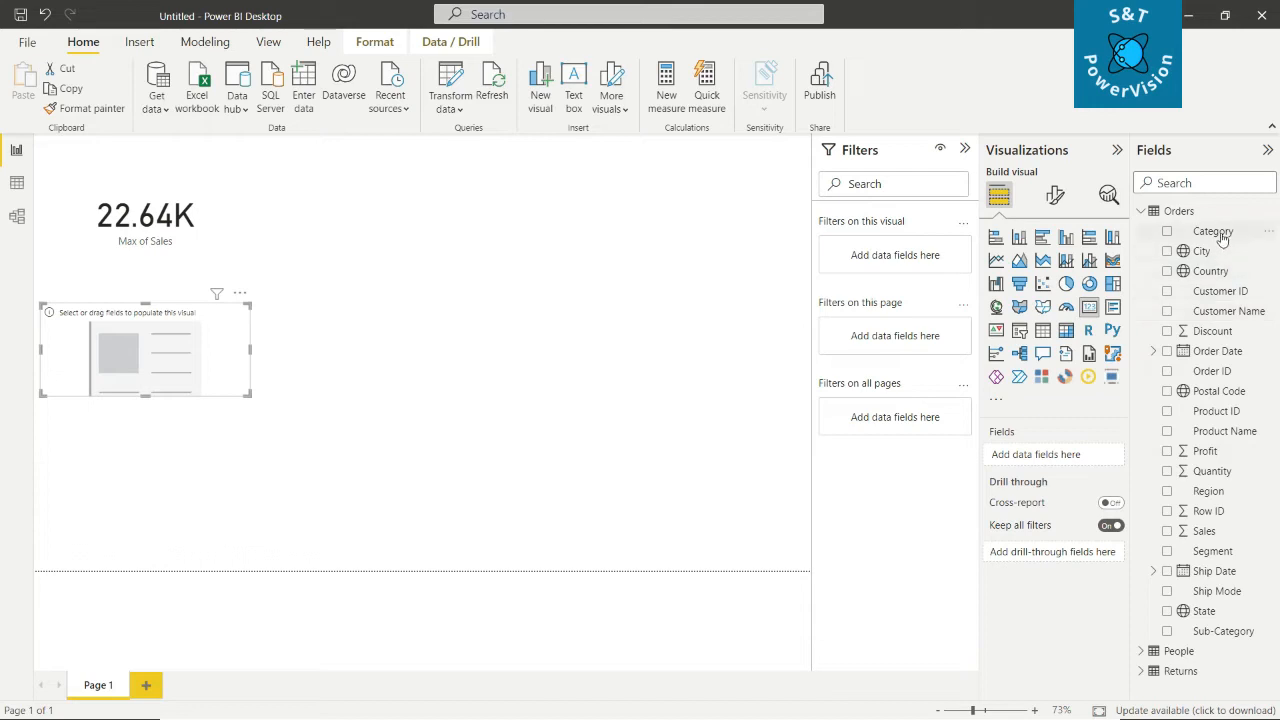
drag(1220, 236, 1070, 457)
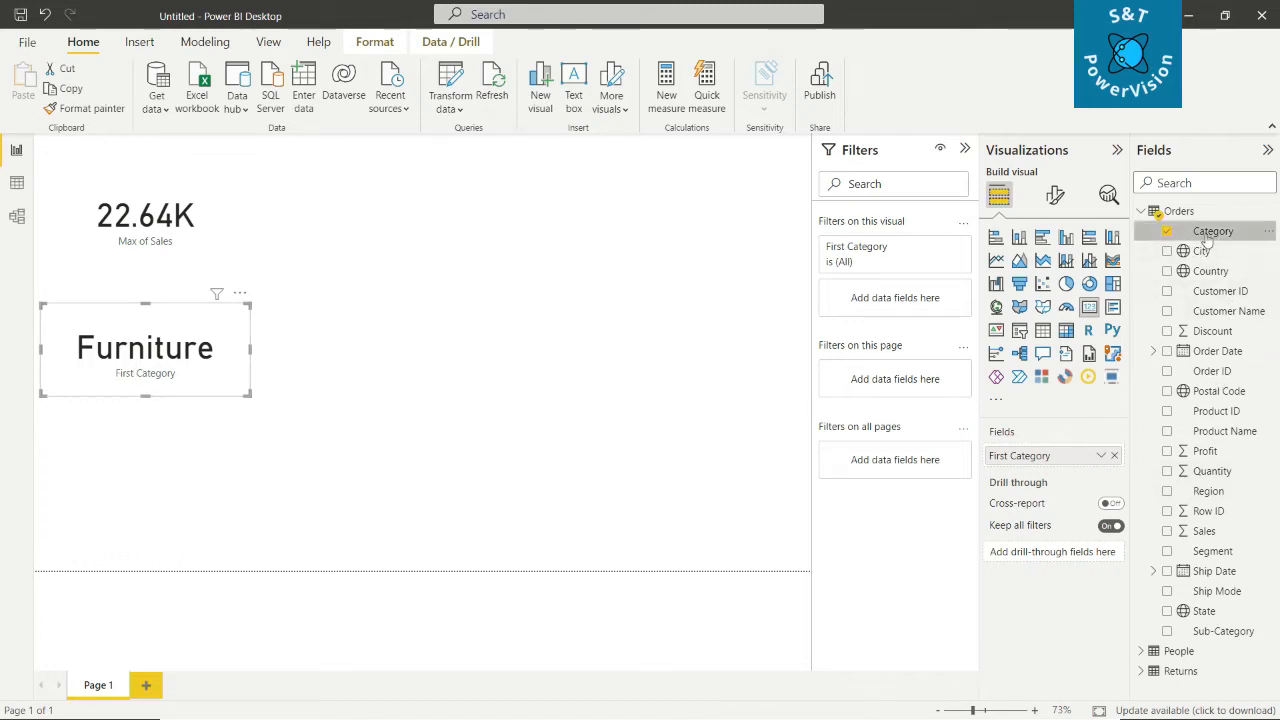
Try the Count and Count (Distinct) aggregations for the Category field on the second card
click(1103, 456)
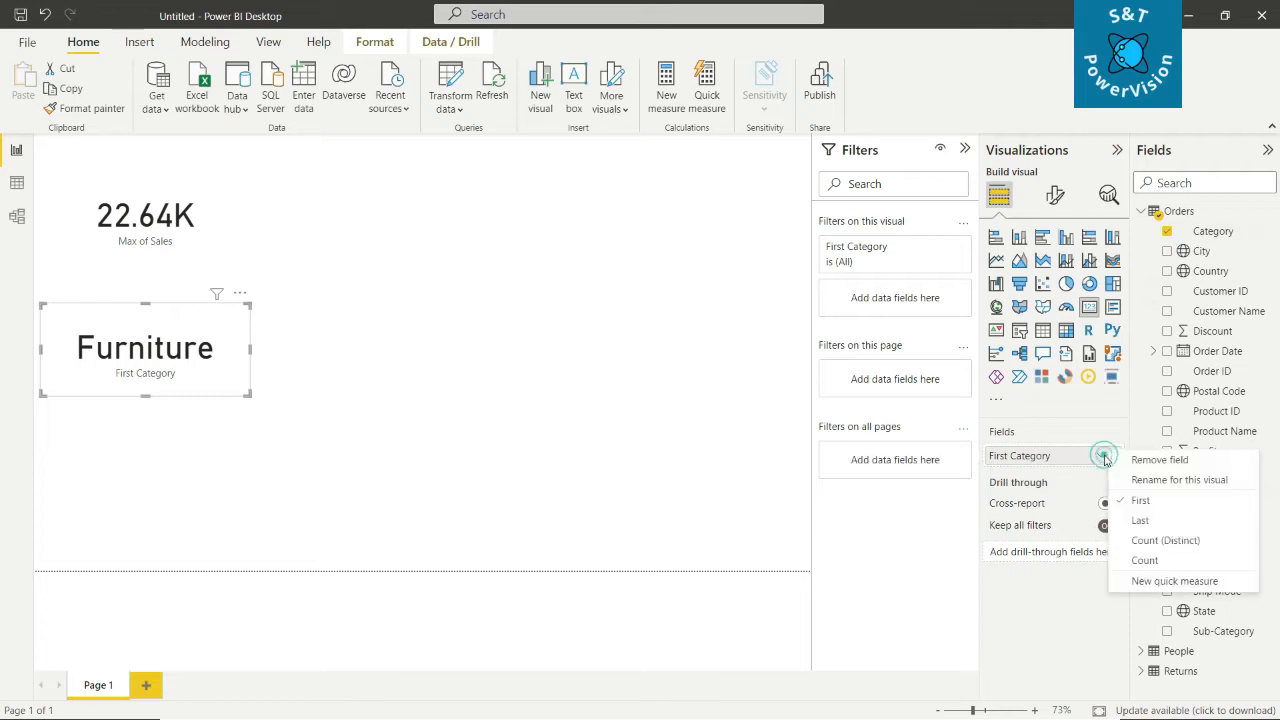
click(1145, 561)
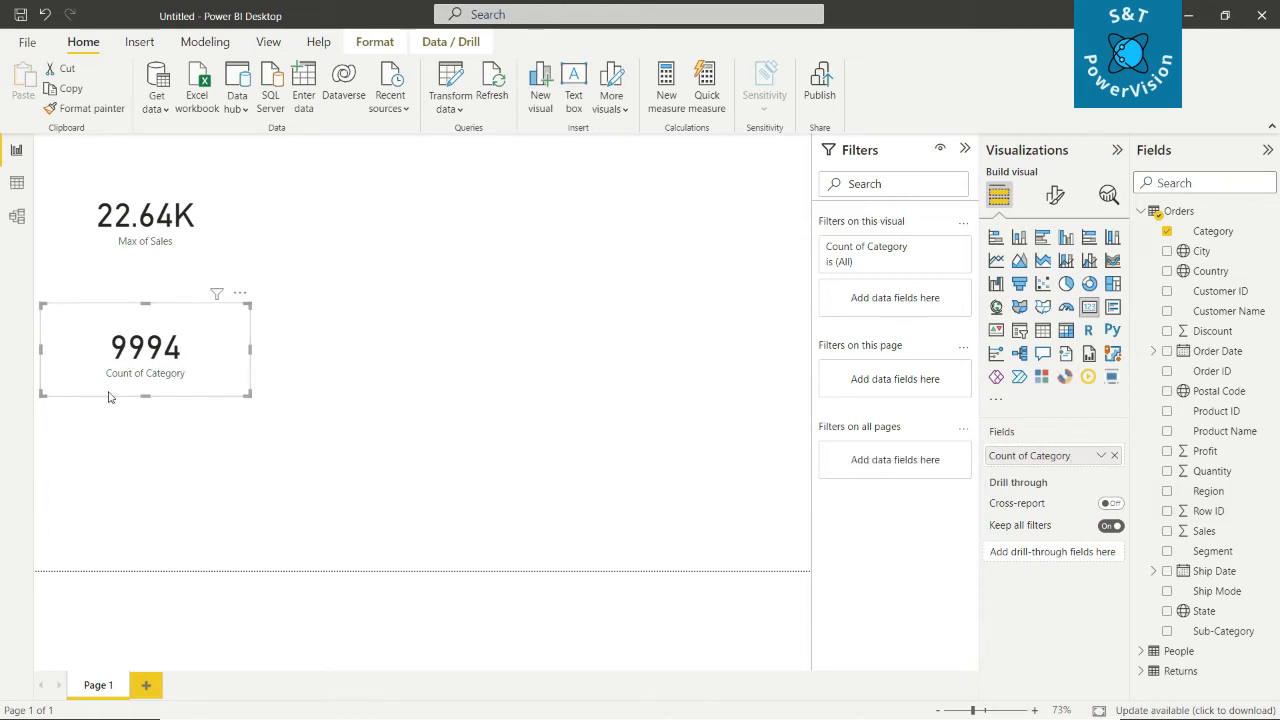
click(1100, 455)
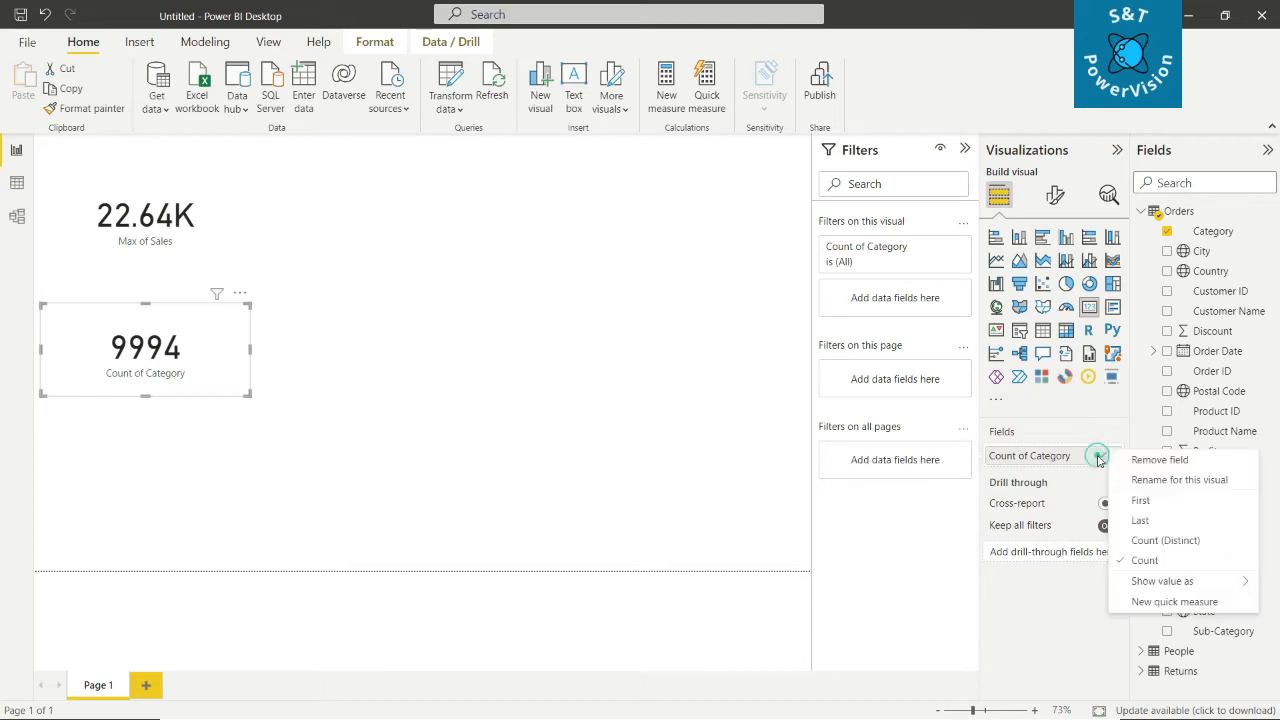
click(1150, 541)
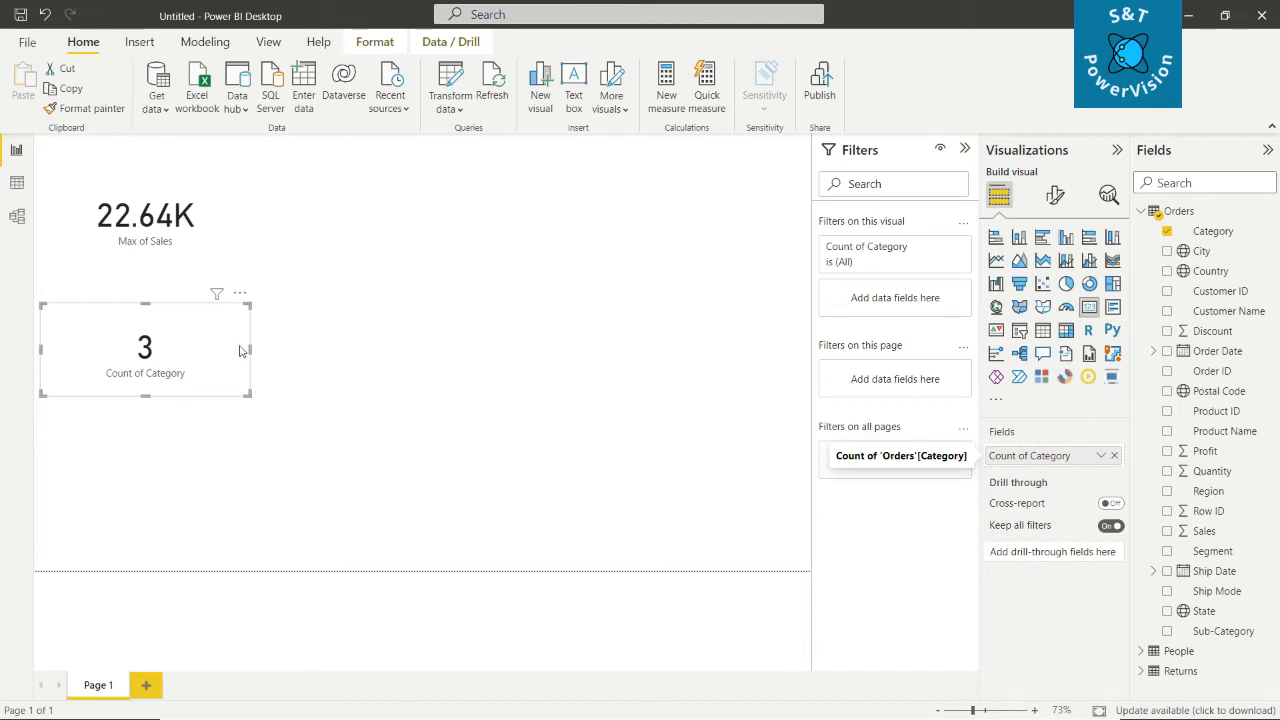
Set the Category card's aggregation to Last and deselect the card
click(1100, 455)
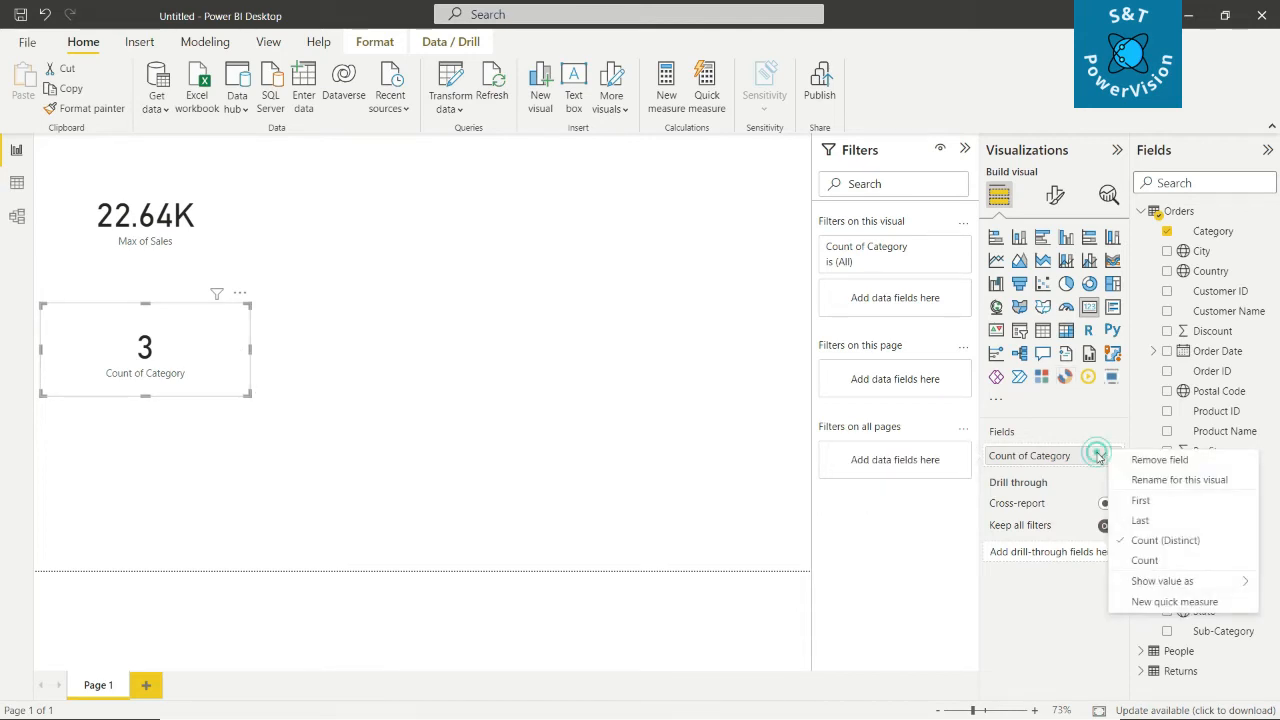
click(1150, 520)
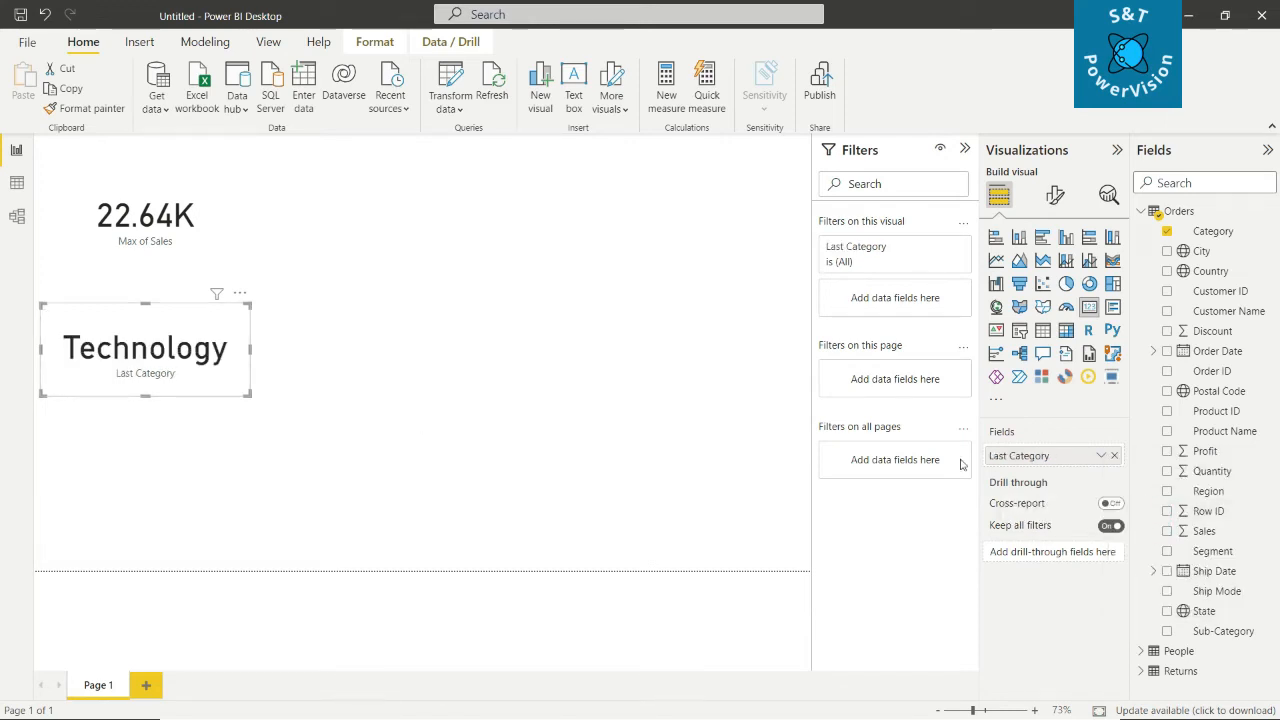
click(1100, 456)
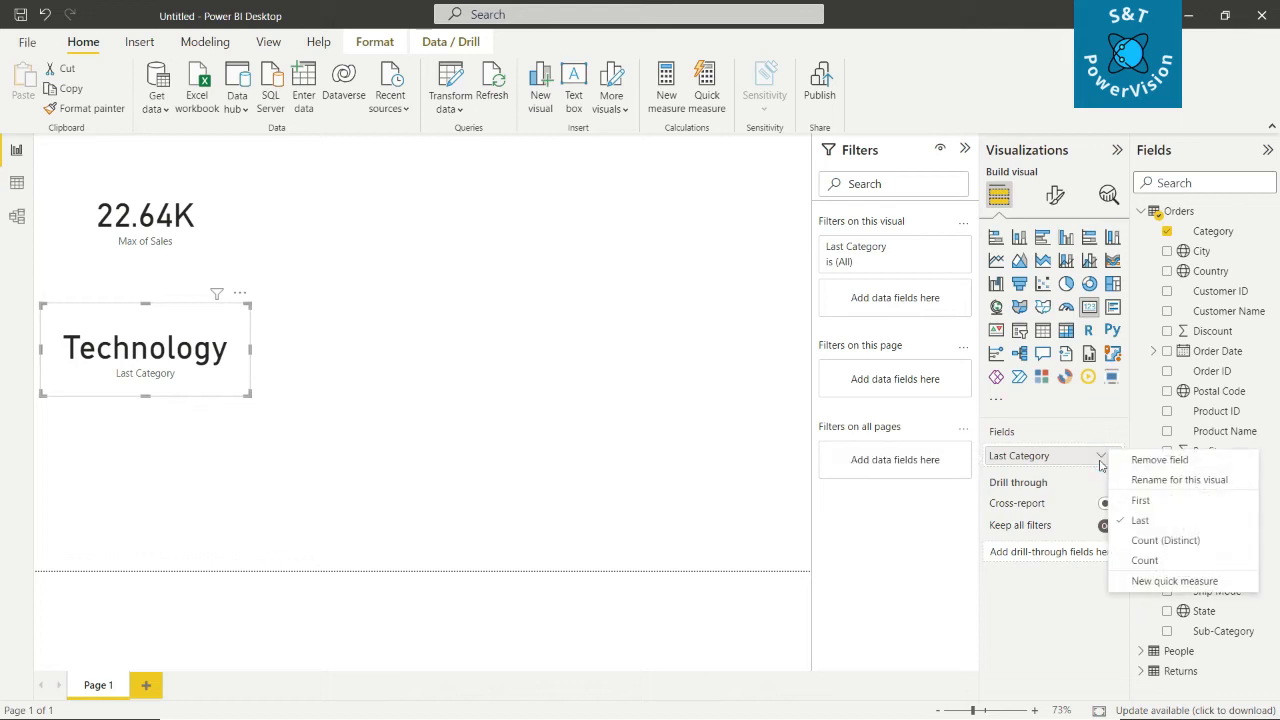
click(486, 363)
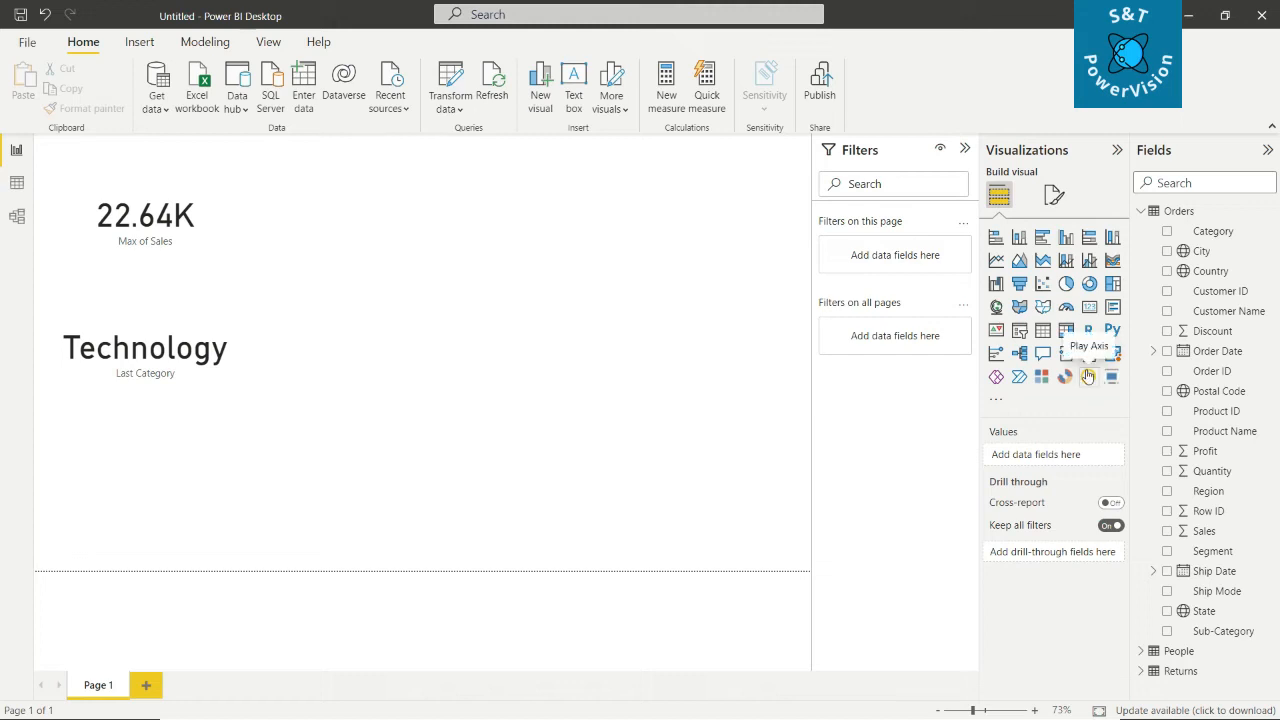
Add a map visual, place it beside the Sales card and enlarge it across the free part of the page
click(997, 309)
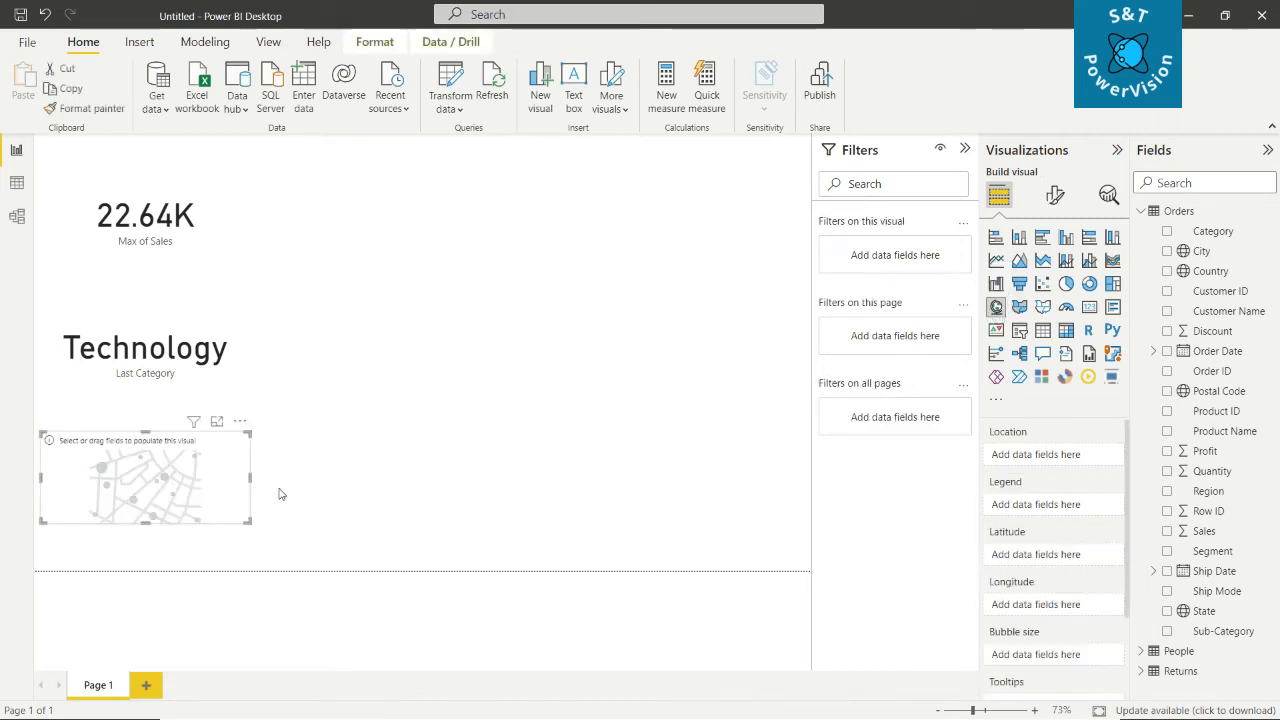
drag(134, 453, 456, 193)
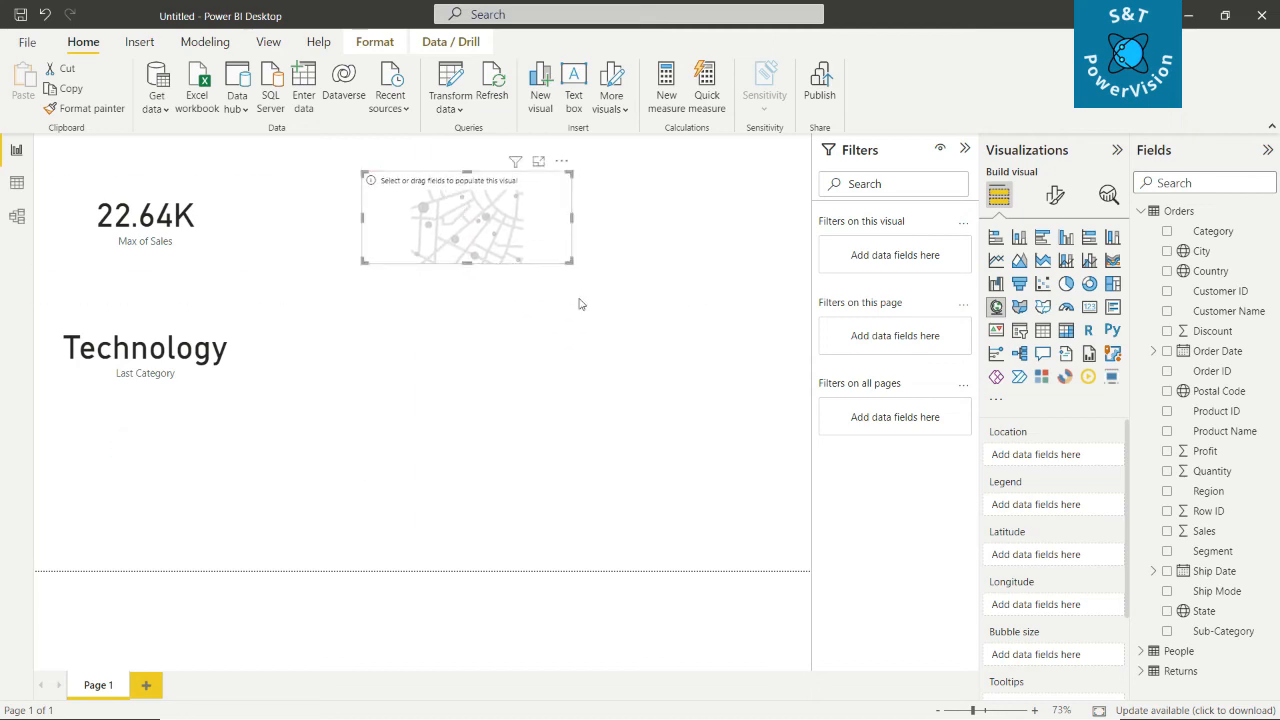
drag(569, 264, 785, 507)
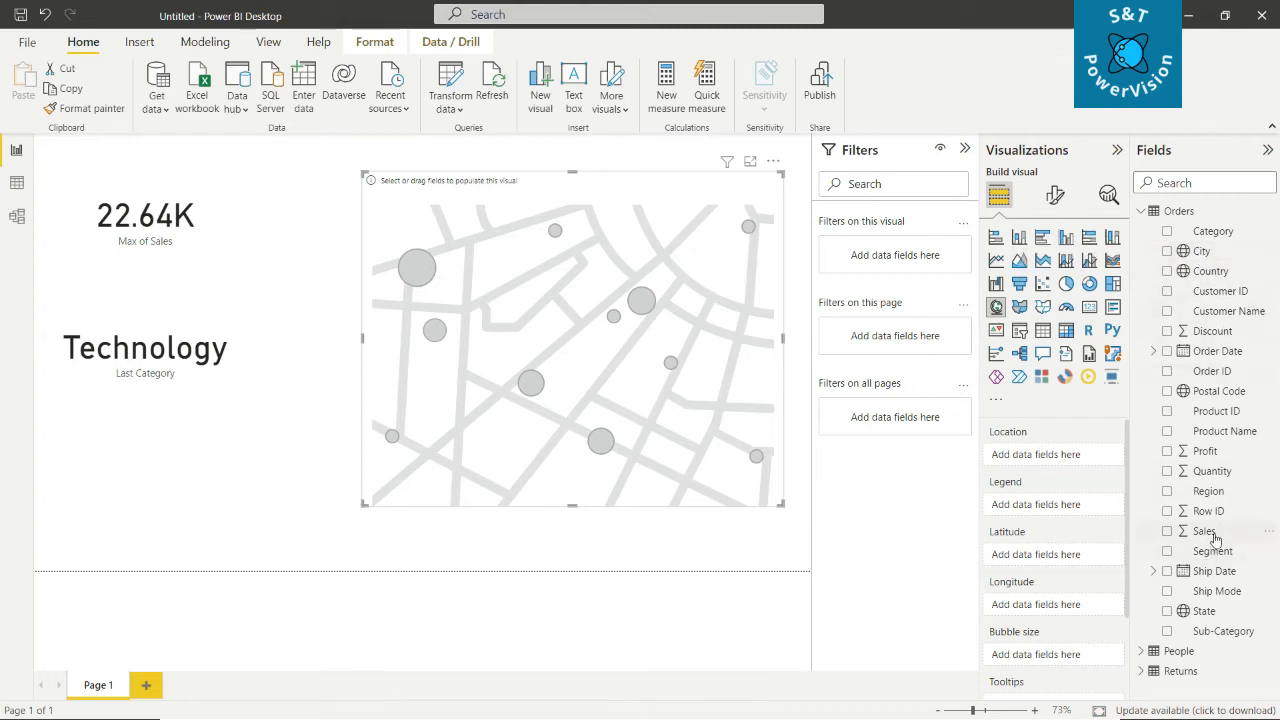
Assign the State field as the map's location and shrink the map to a medium size
drag(1205, 615, 1077, 463)
drag(1077, 466, 1075, 458)
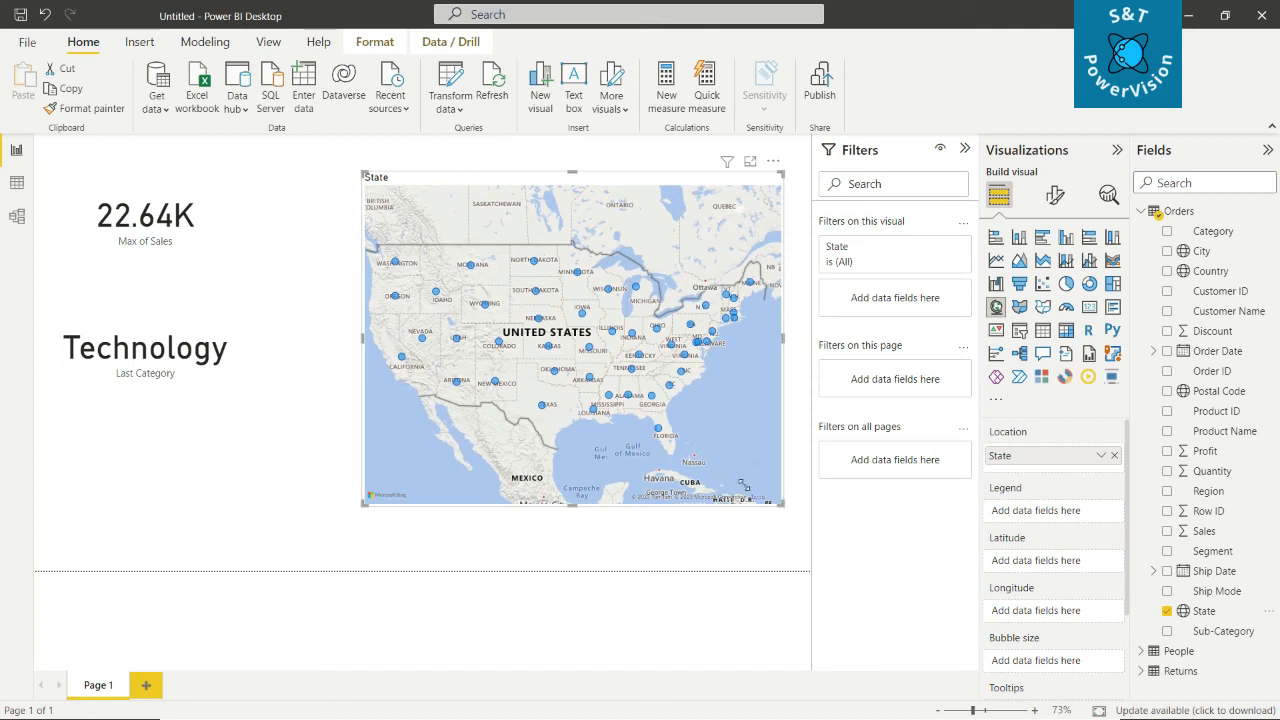
drag(785, 508, 675, 421)
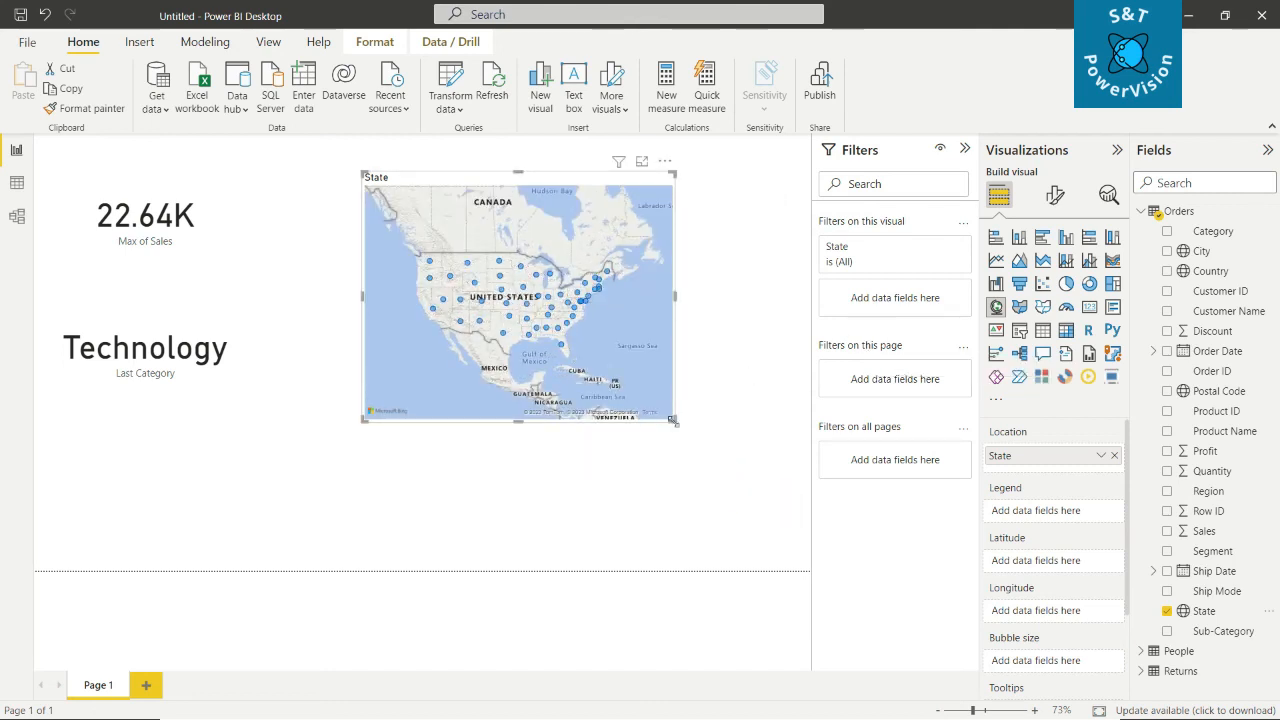
drag(675, 421, 655, 408)
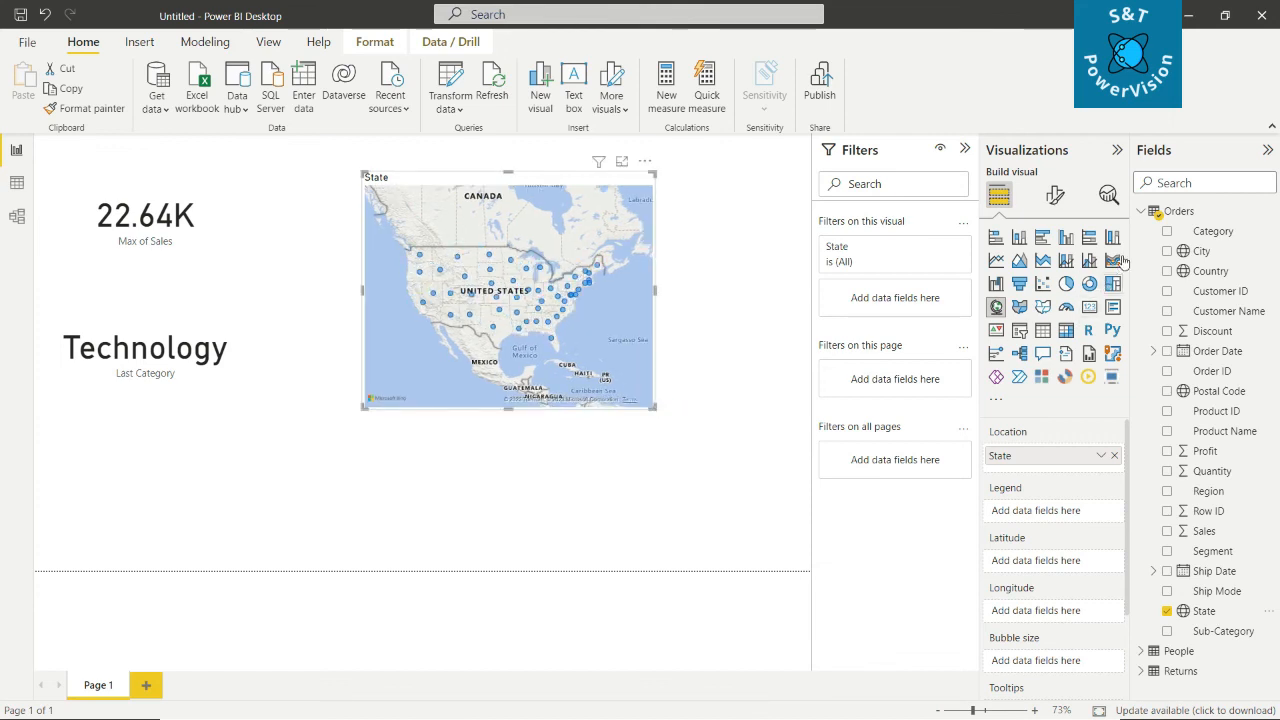